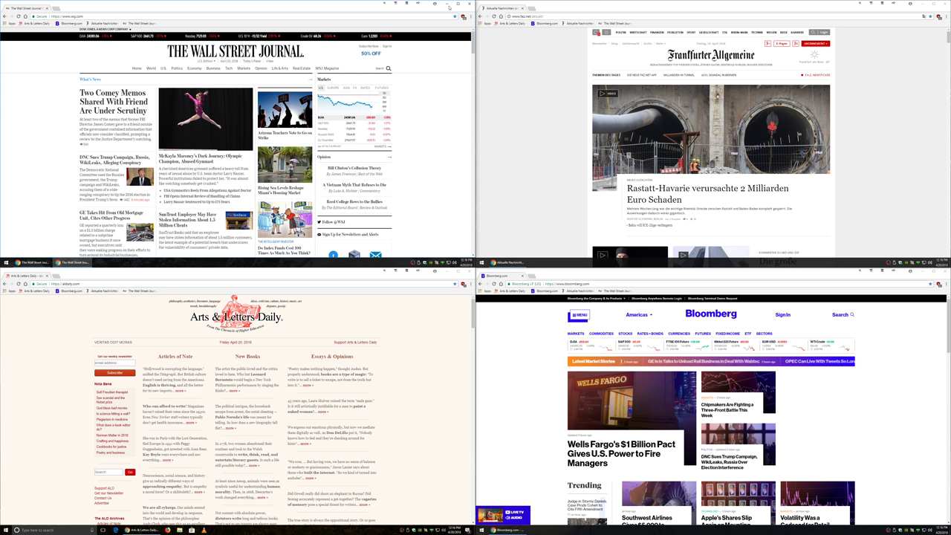
Step: Minimize the WSJ window, then uncheck Screen Savers in UltraView Monitor Configuration and apply
click(447, 5)
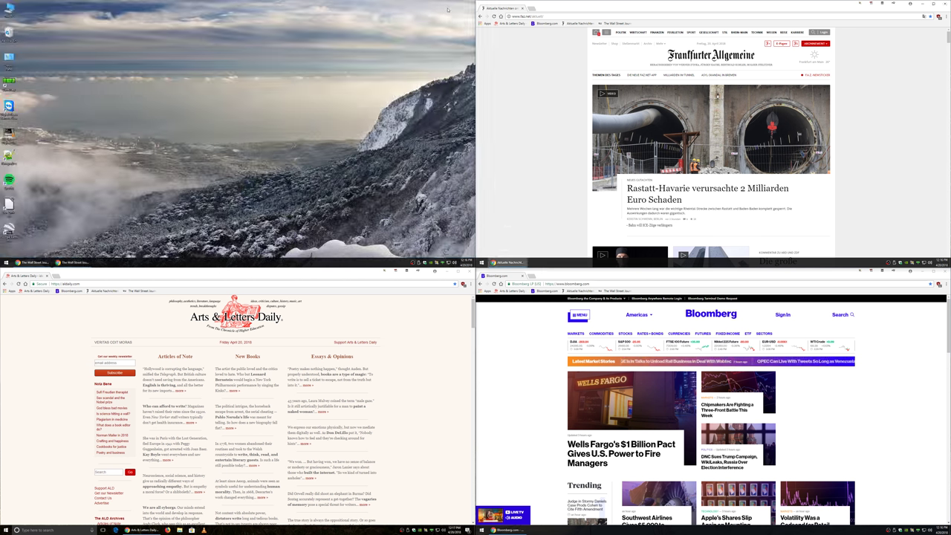
right_click(318, 97)
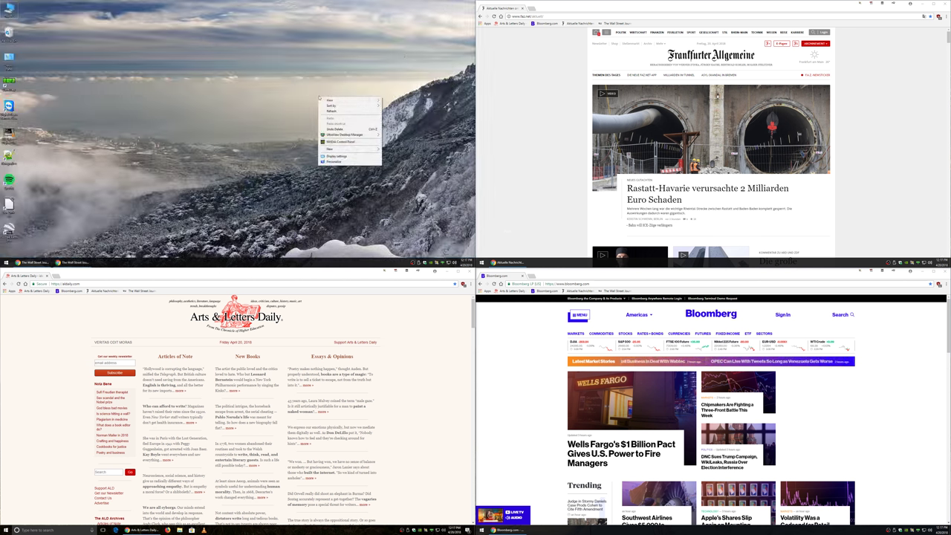
mouse_move(346, 134)
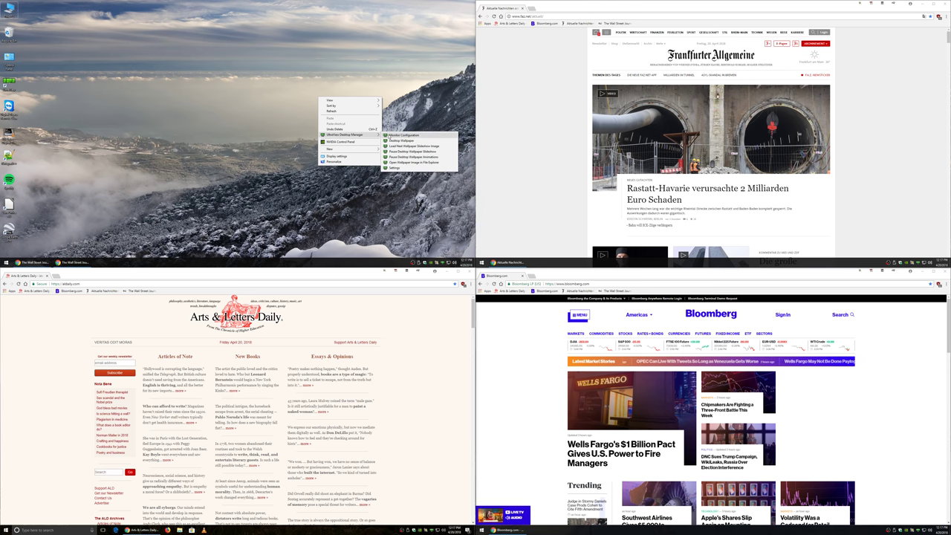
click(390, 136)
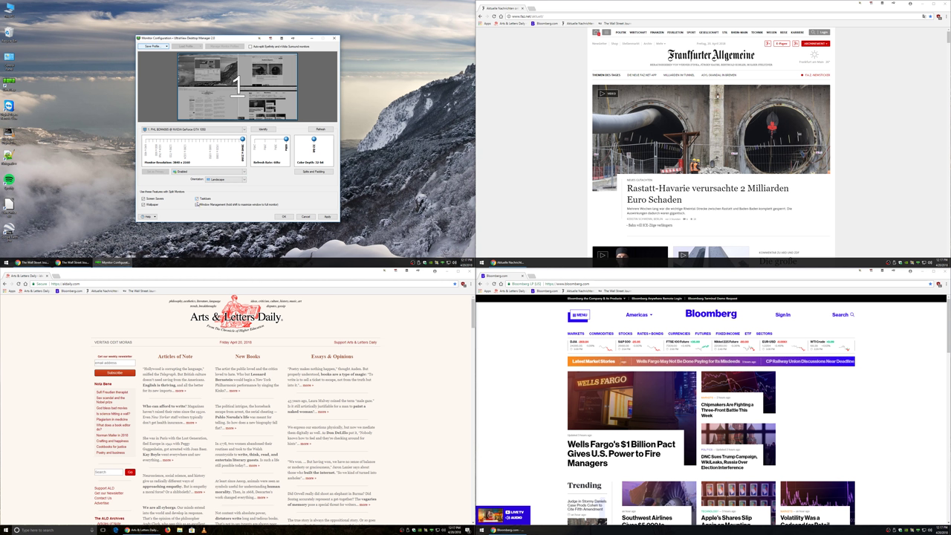
click(143, 199)
click(327, 217)
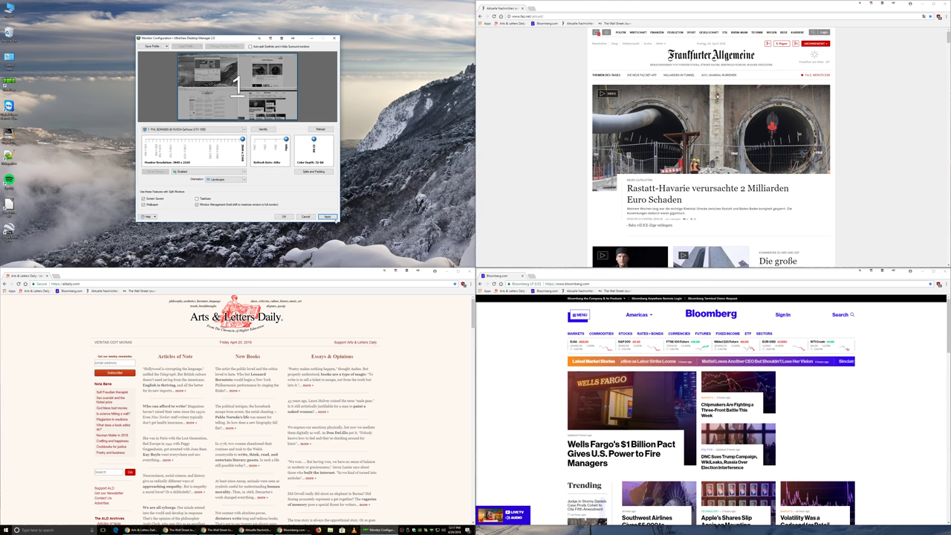
click(283, 216)
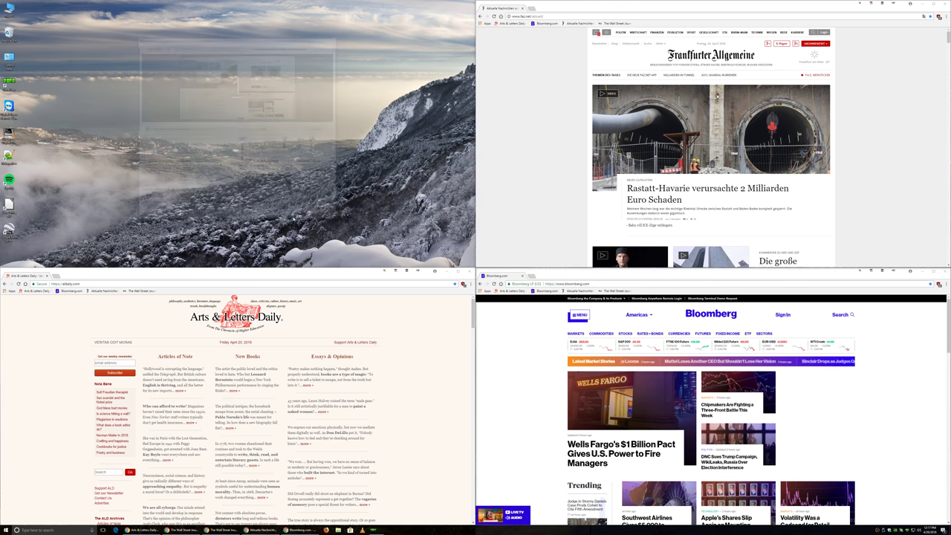
Step: Bring the Wall Street Journal window back with Alt+Tab and drag it onto sub-monitor 1.1
key(alt+Tab)
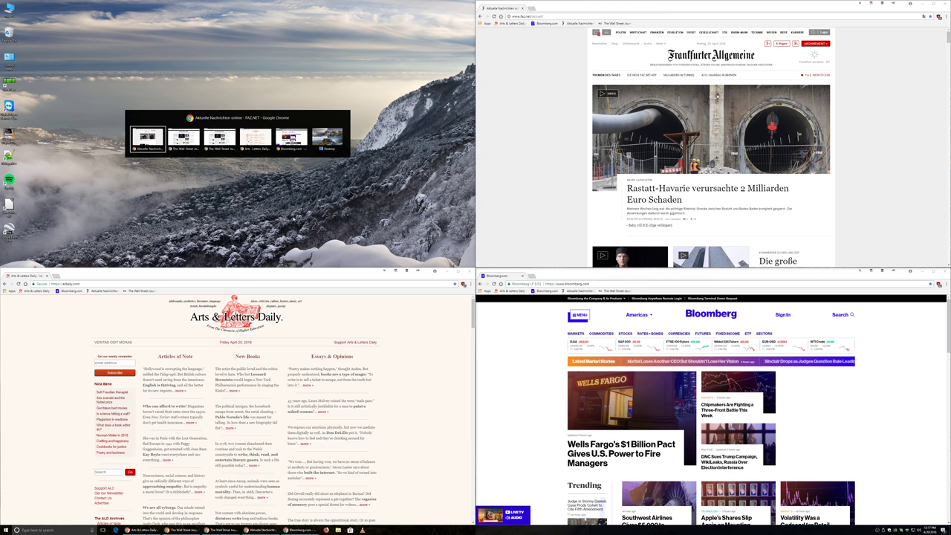
key(alt+Tab)
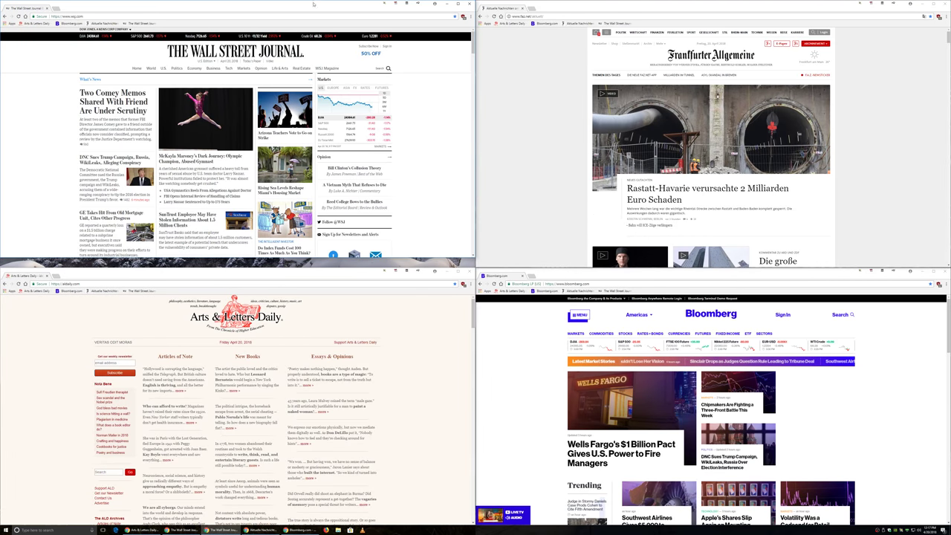
drag(313, 8, 317, 22)
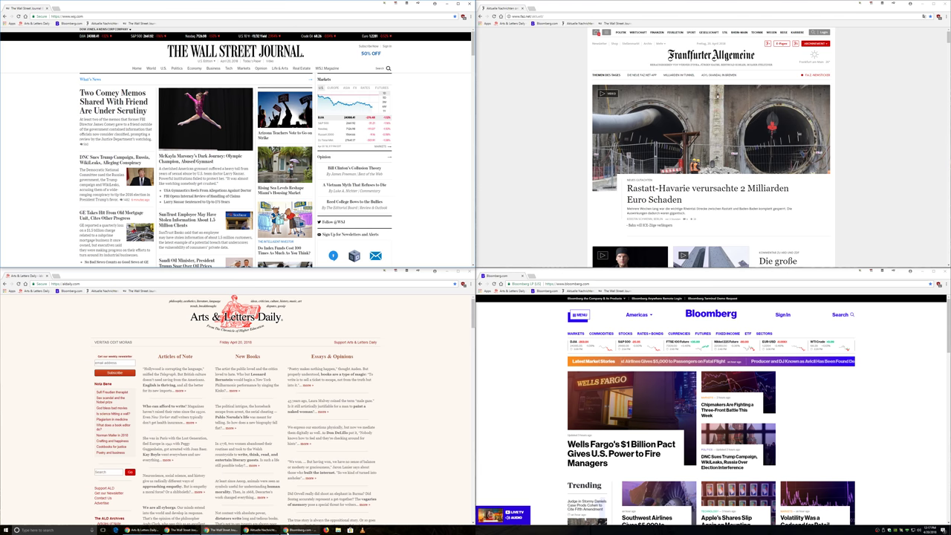
Step: Minimize Bloomberg and send the Frankfurter Allgemeine window to sub-monitor 1.4 via the Monitor Selector
click(293, 530)
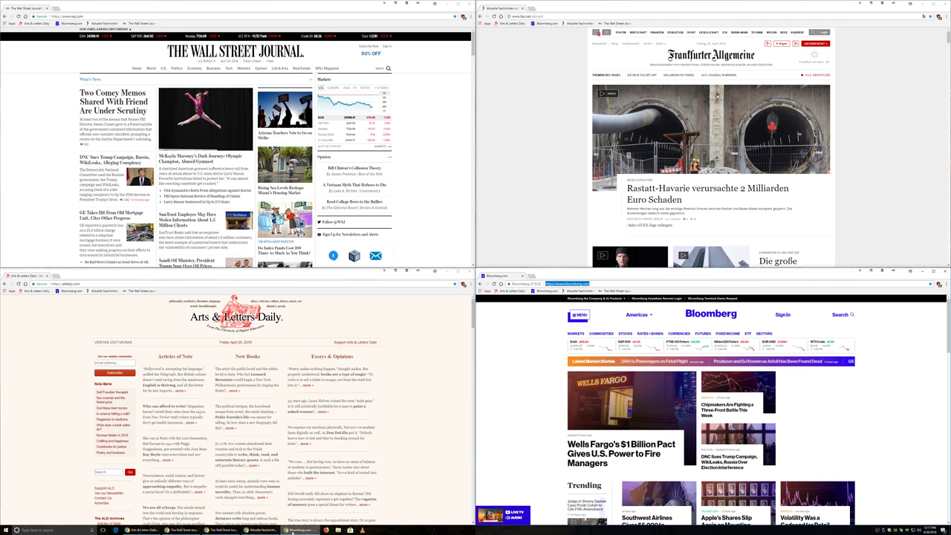
click(274, 530)
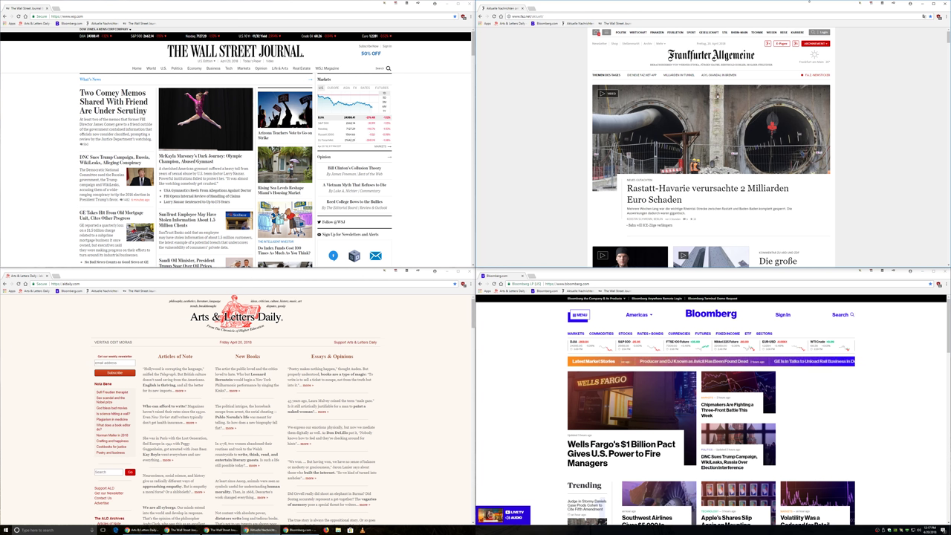
click(893, 4)
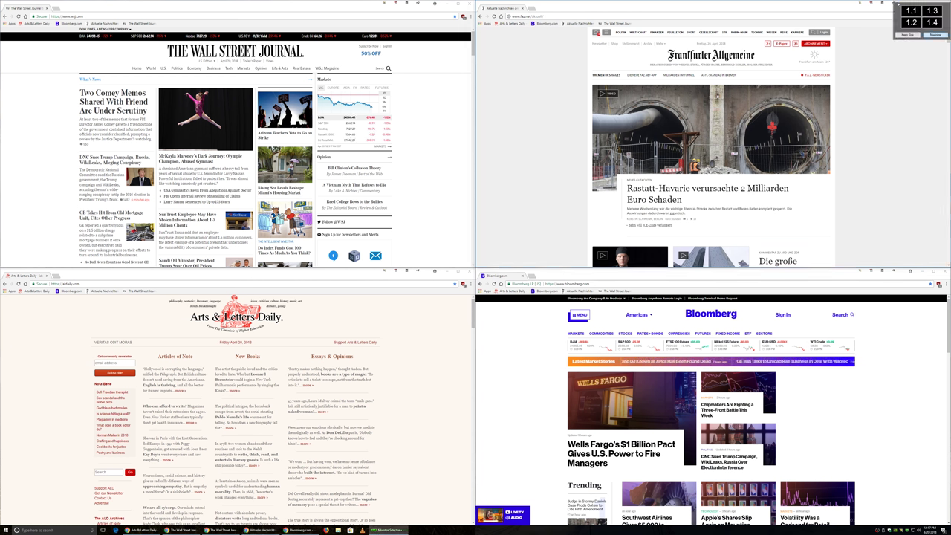
click(930, 21)
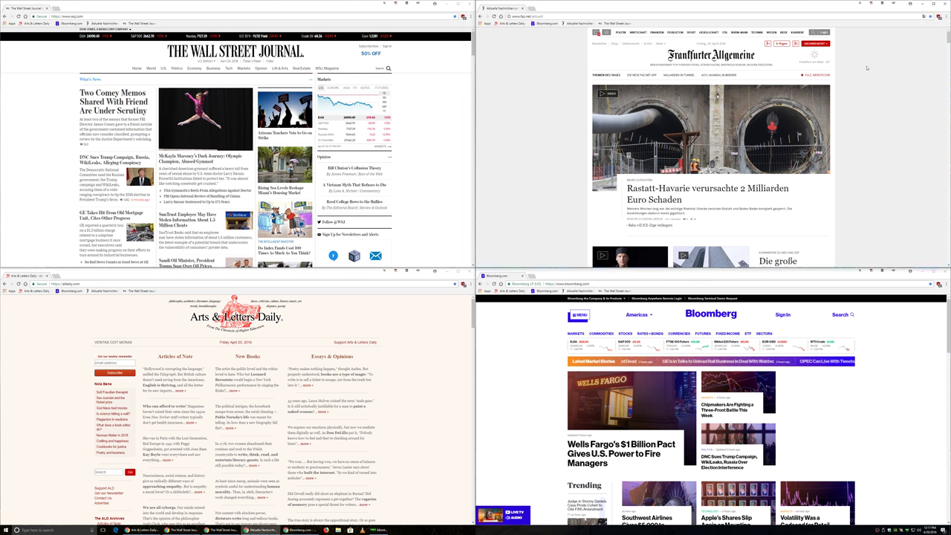
click(893, 4)
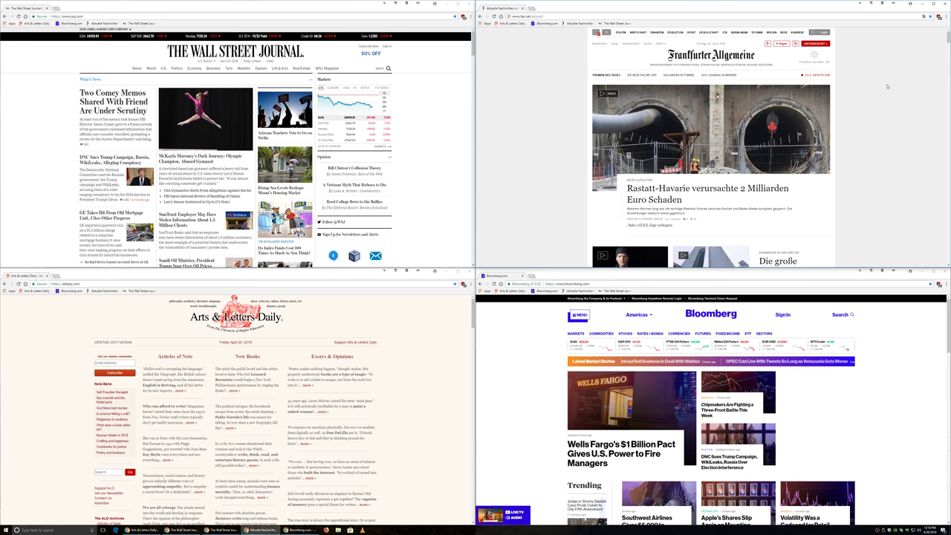
Step: Close the FAZ, Bloomberg and Arts & Letters Daily windows, then drag the WSJ window loose
click(944, 4)
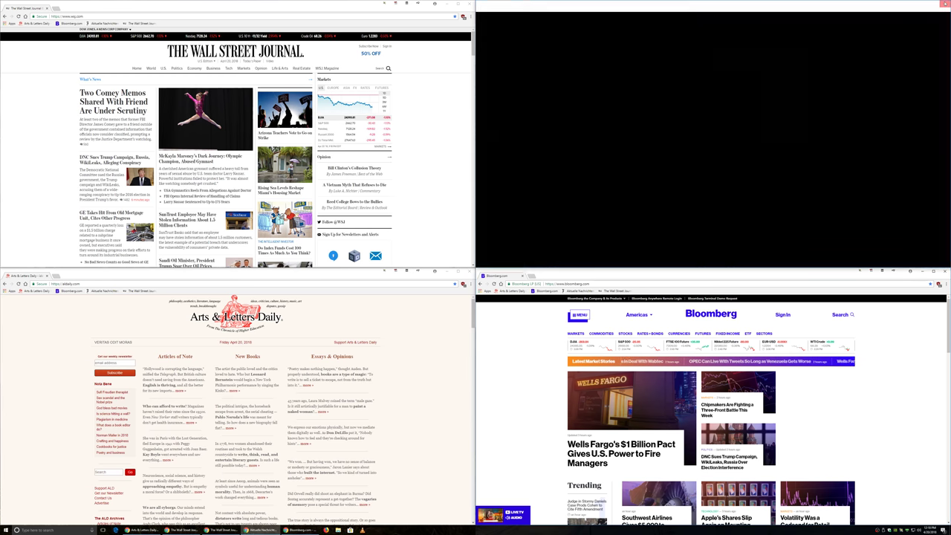
click(943, 271)
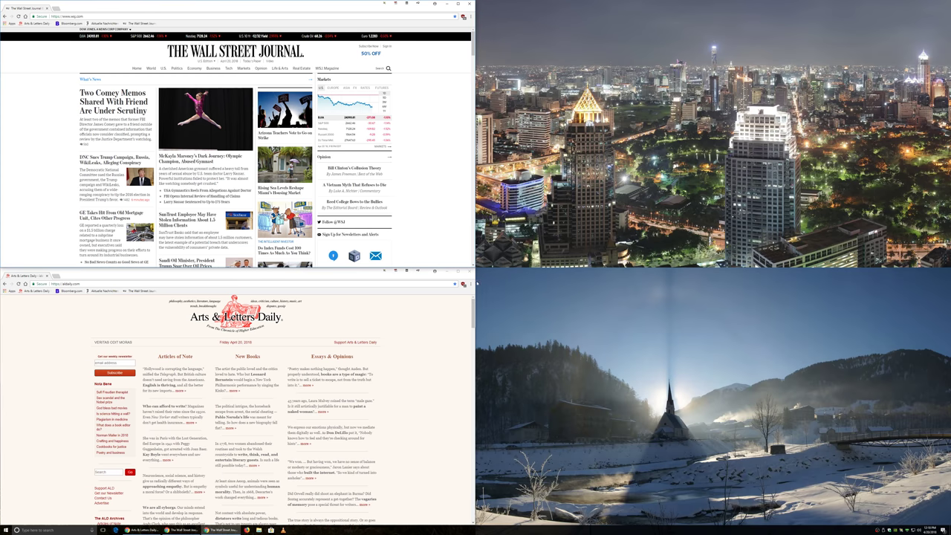
click(469, 271)
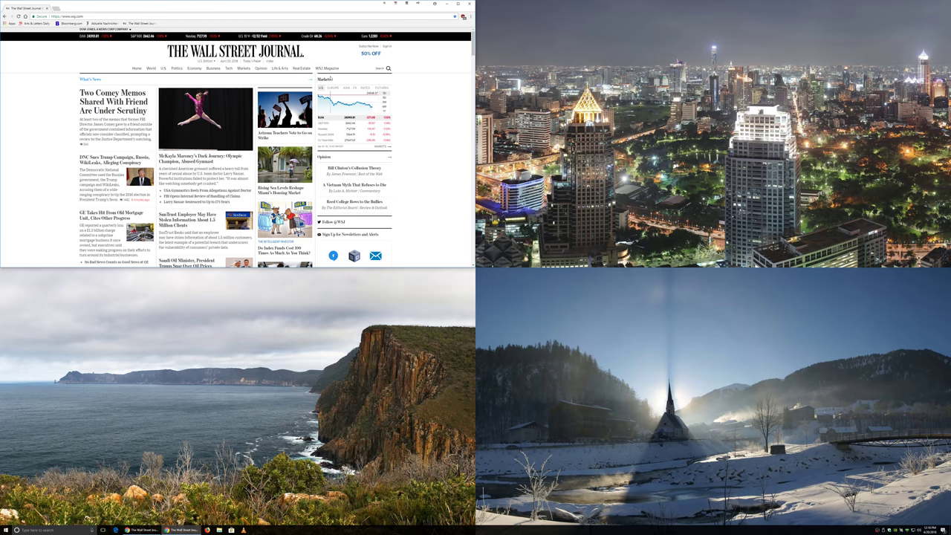
mouse_move(329, 4)
mouse_down()
mouse_move(350, 40)
mouse_move(329, 6)
mouse_up()
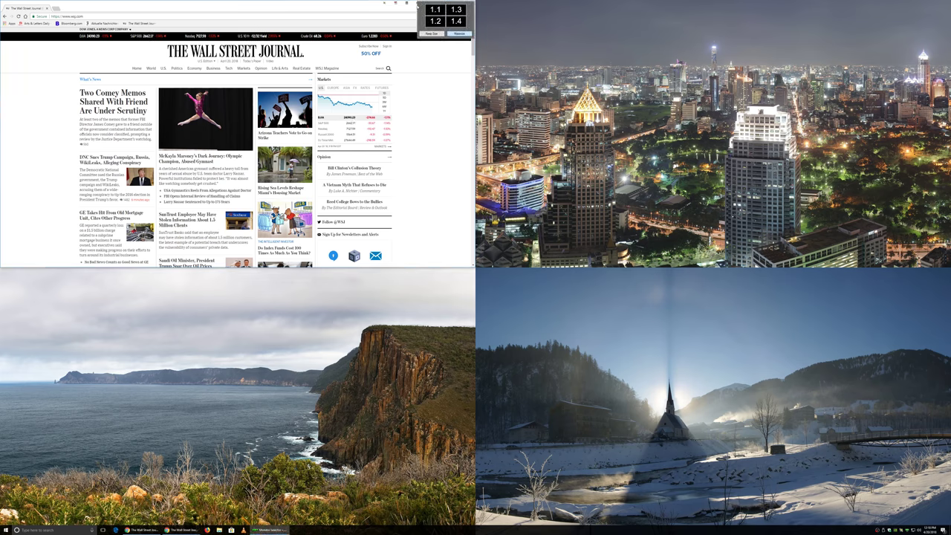
drag(329, 4, 350, 73)
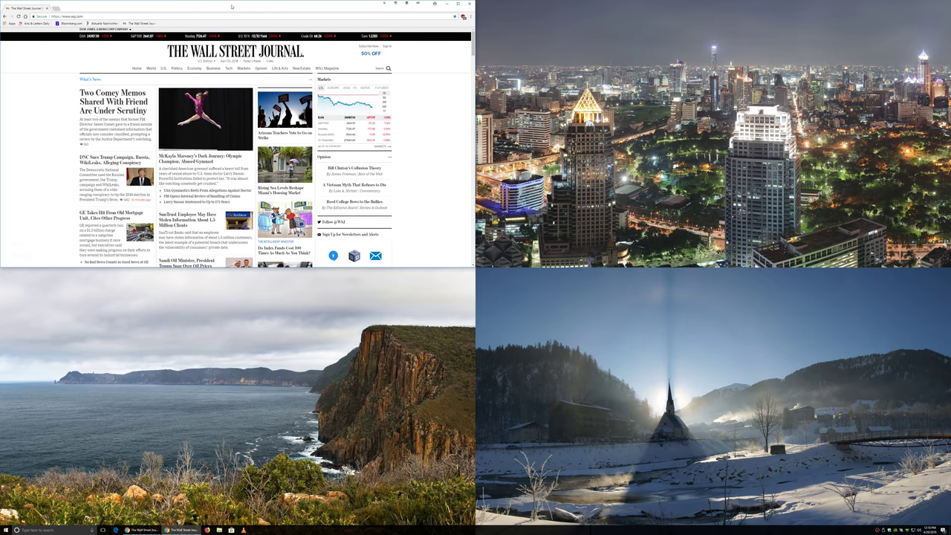
double_click(232, 7)
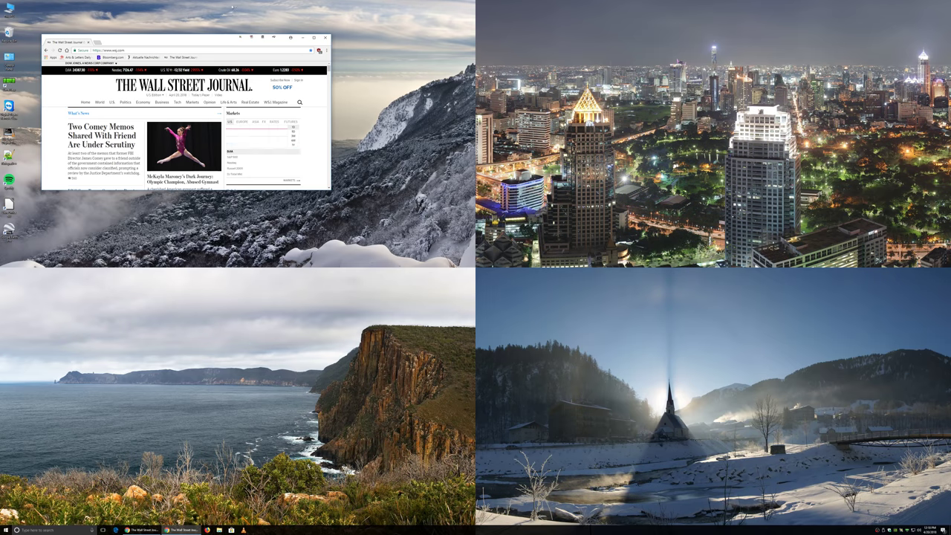
double_click(197, 35)
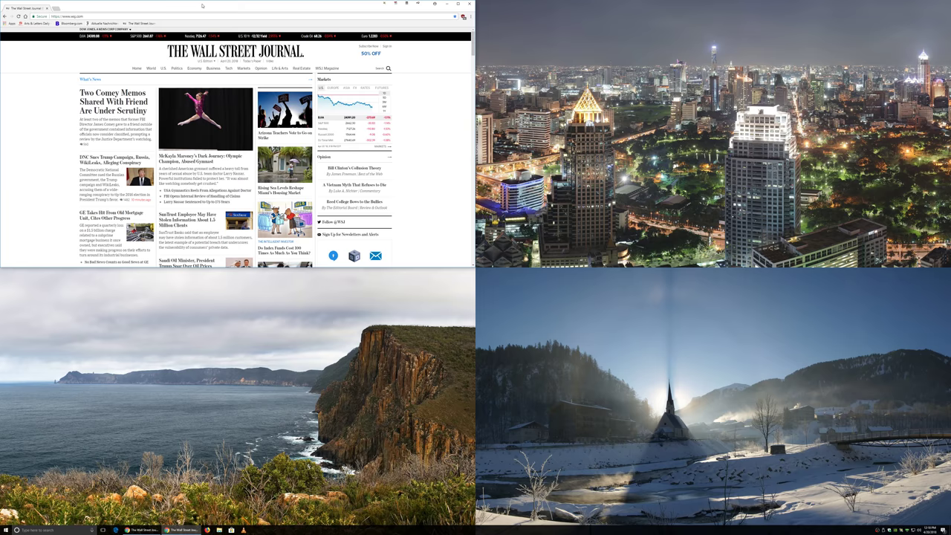
double_click(201, 6)
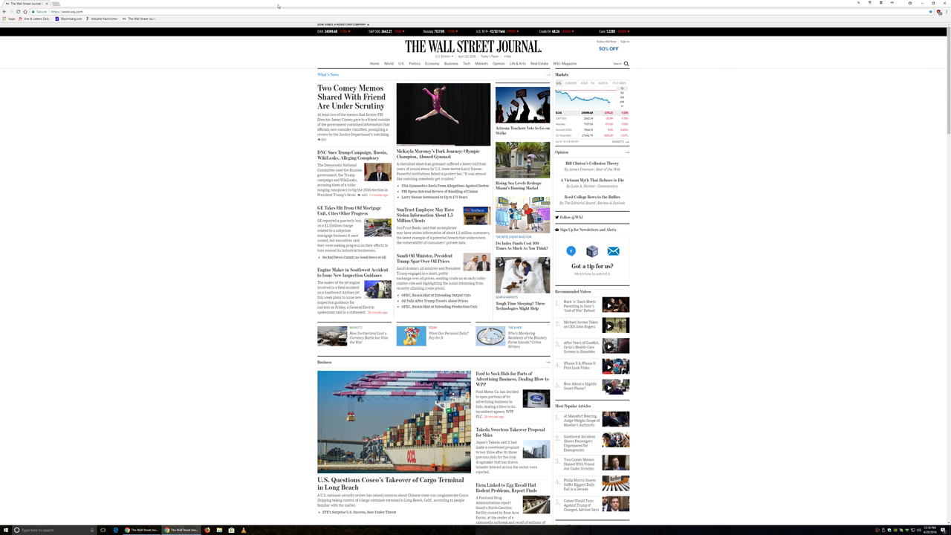
double_click(279, 4)
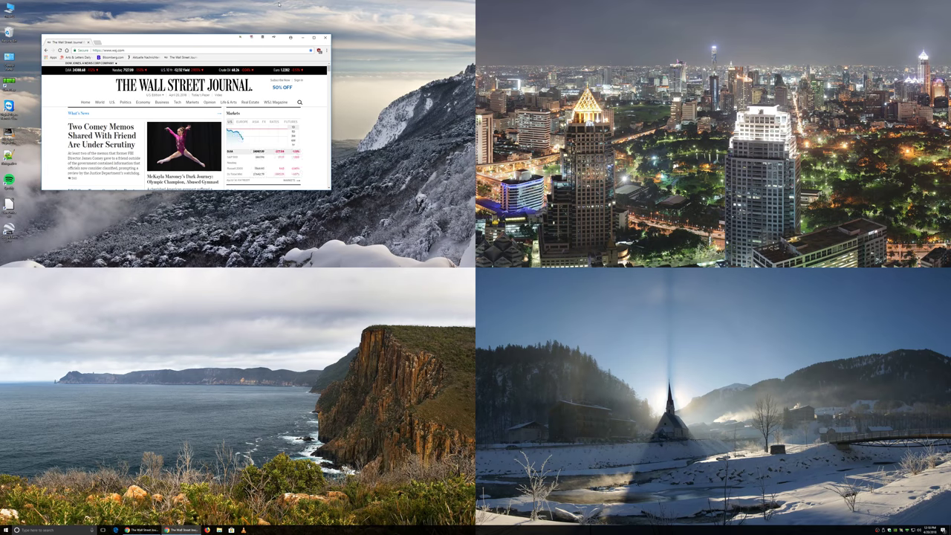
double_click(228, 42)
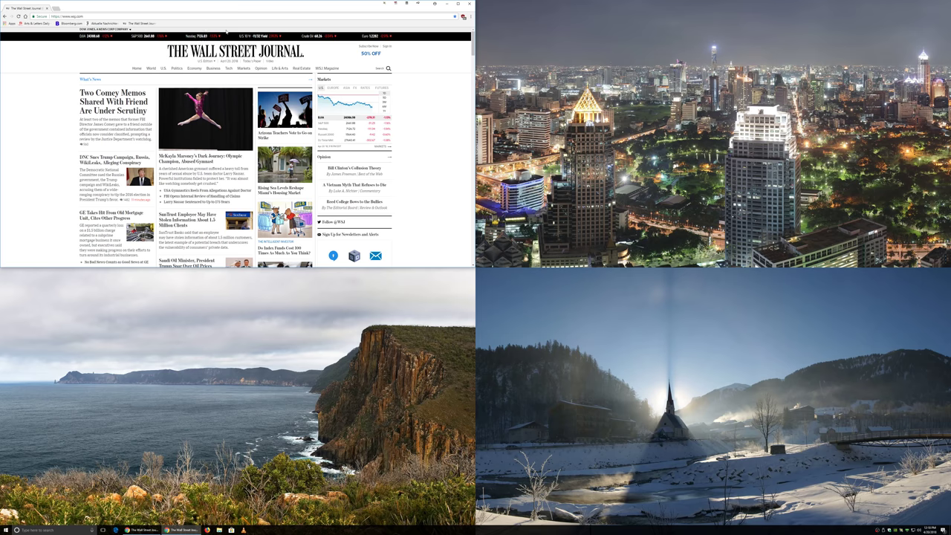
Step: Shuttle the WSJ window between displays with Win+Shift+Left/Right, ending on the top-right display
key(super+shift+Right)
key(super+shift+Left)
key(super+shift+Right)
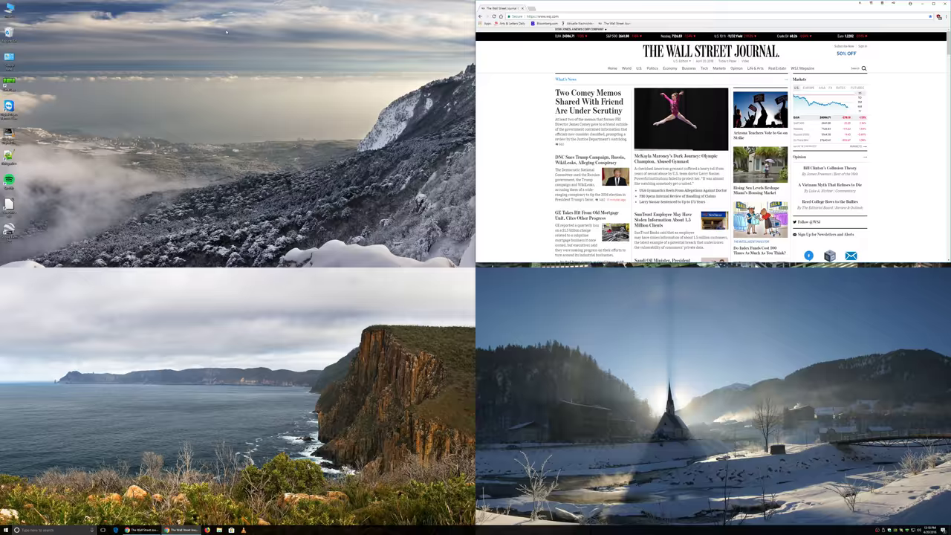
key(super+shift+Left)
key(super+shift+Right)
key(super+shift+Left)
key(super+shift+Right)
key(super+shift+Left)
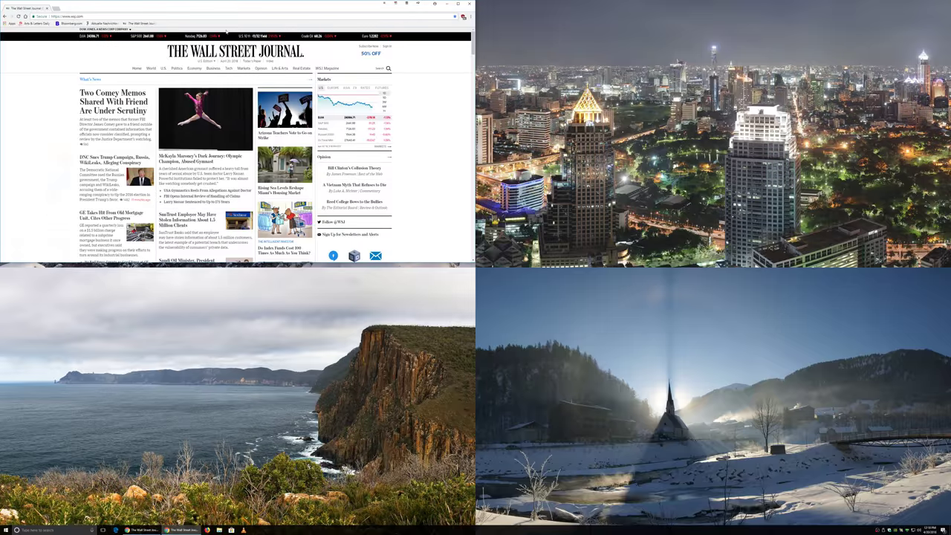
key(super+shift+Right)
key(super+shift+Left)
key(super+shift+Right)
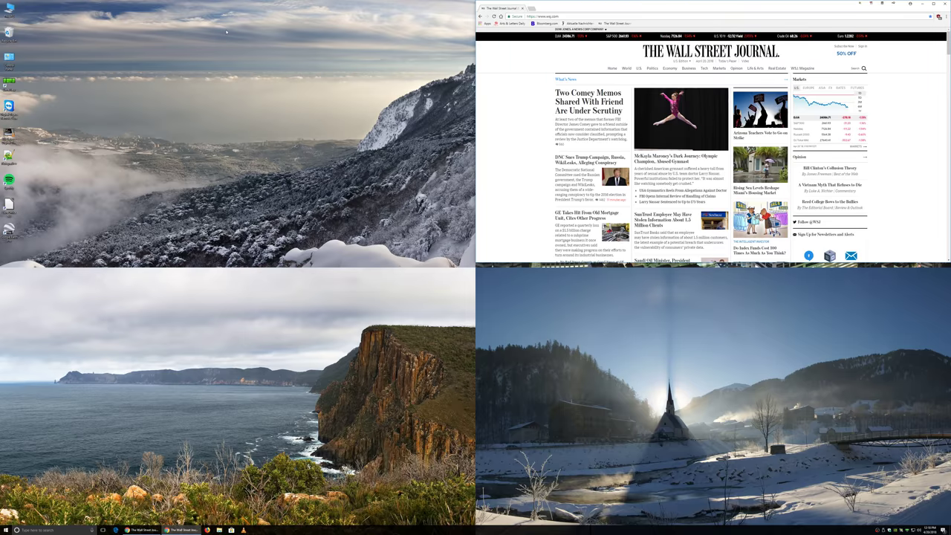
key(super+shift+Left)
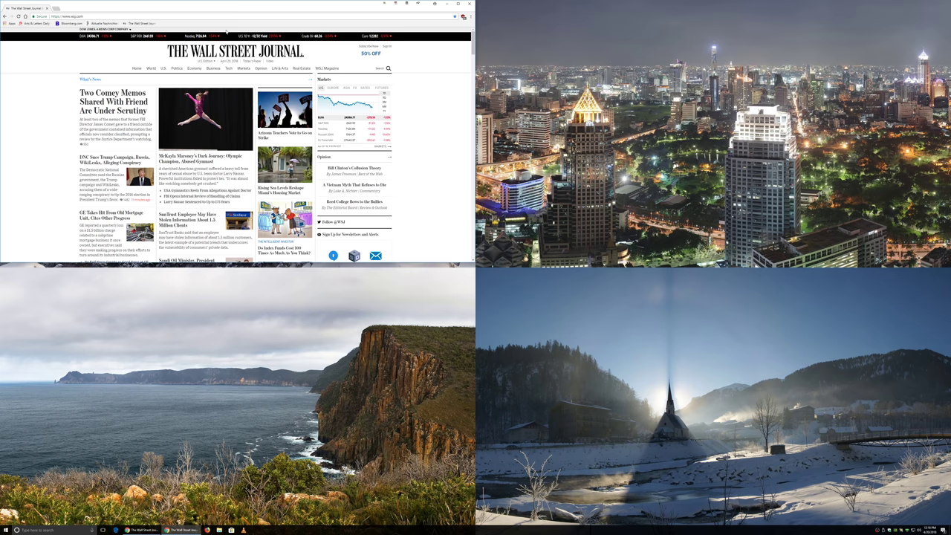
key(super+shift+Right)
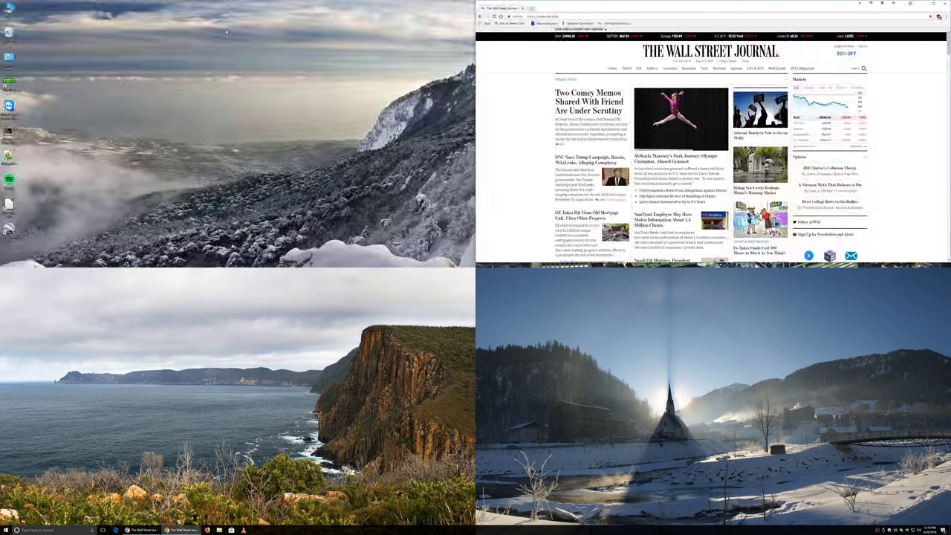
Step: Cycle the WSJ window through Win+arrow snap positions until it rests in the top-left quadrant
key(super+Up)
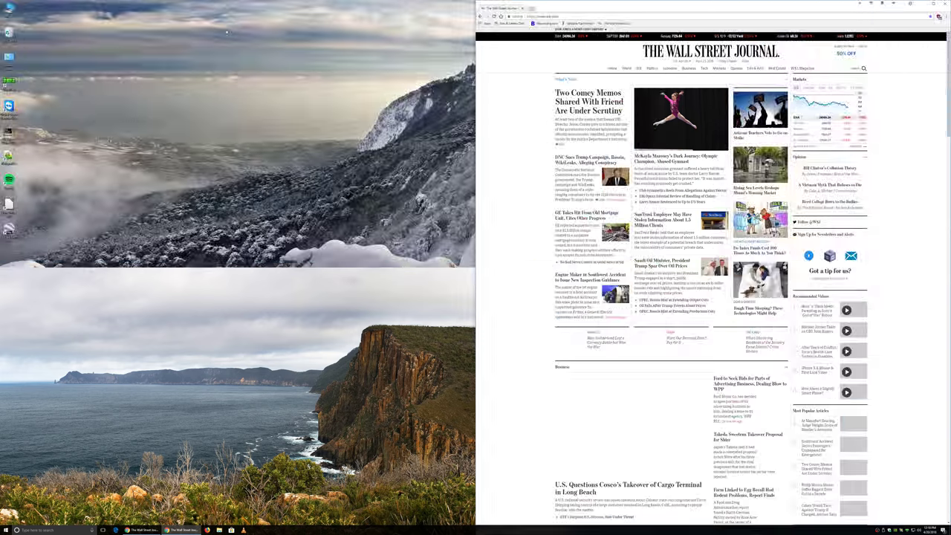
key(super+Left)
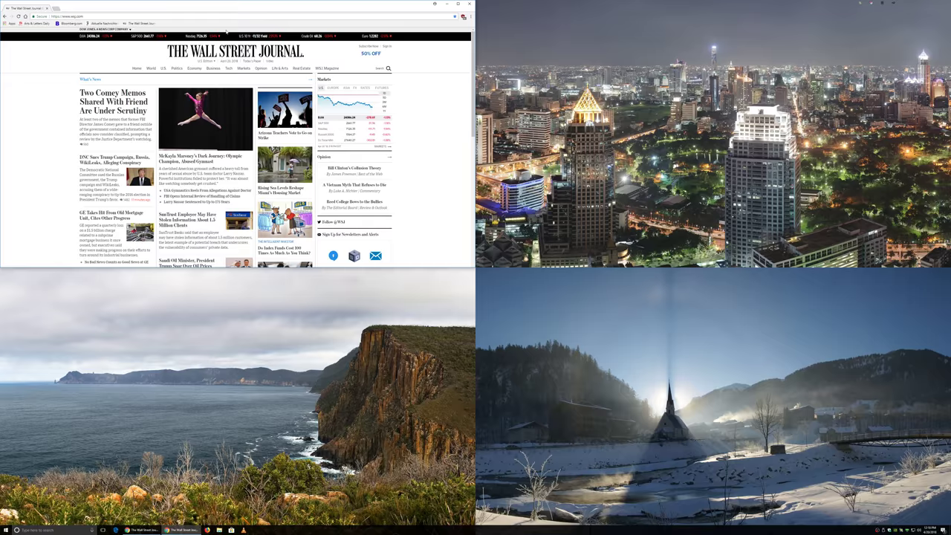
key(super+Right)
key(super+Left)
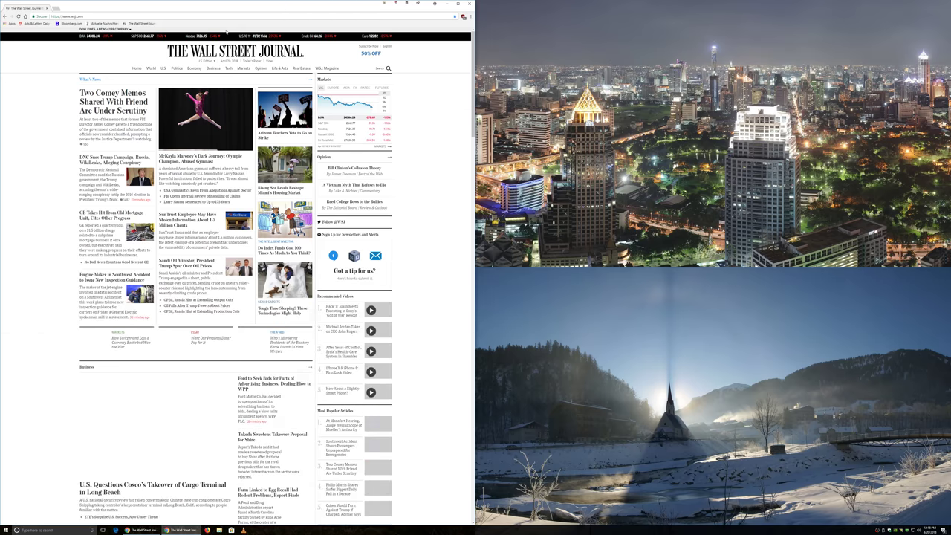
key(super+Up)
key(super+Right)
key(super+Down)
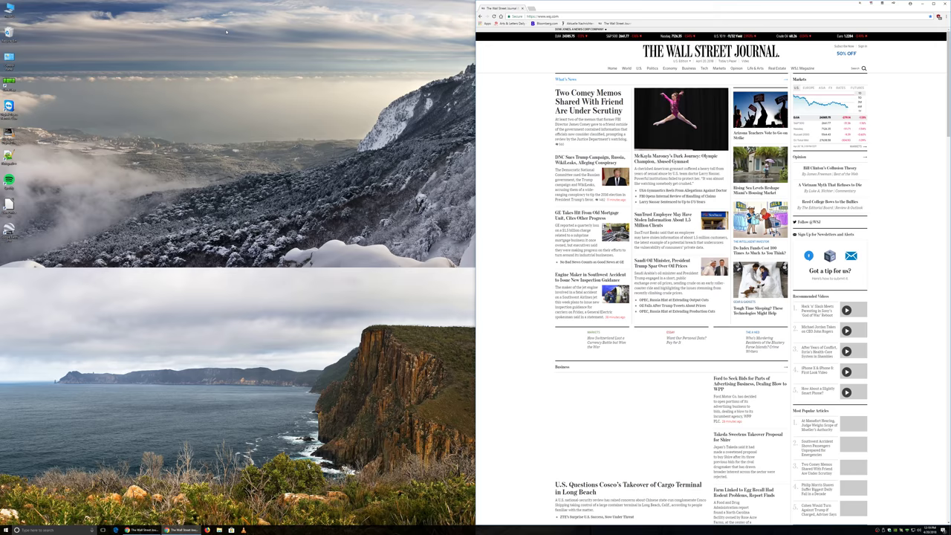
key(super+Down)
key(super+Left)
key(super+Up)
key(super+Up)
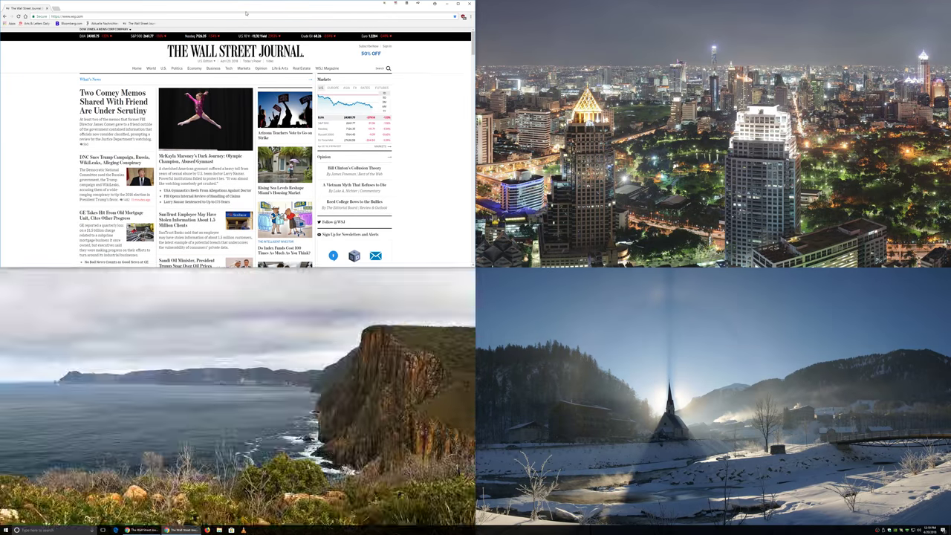
key(super+Right)
key(super+Down)
key(super+Up)
key(super+Left)
key(super+Right)
key(super+Down)
key(super+Up)
key(super+Left)
key(super+Down)
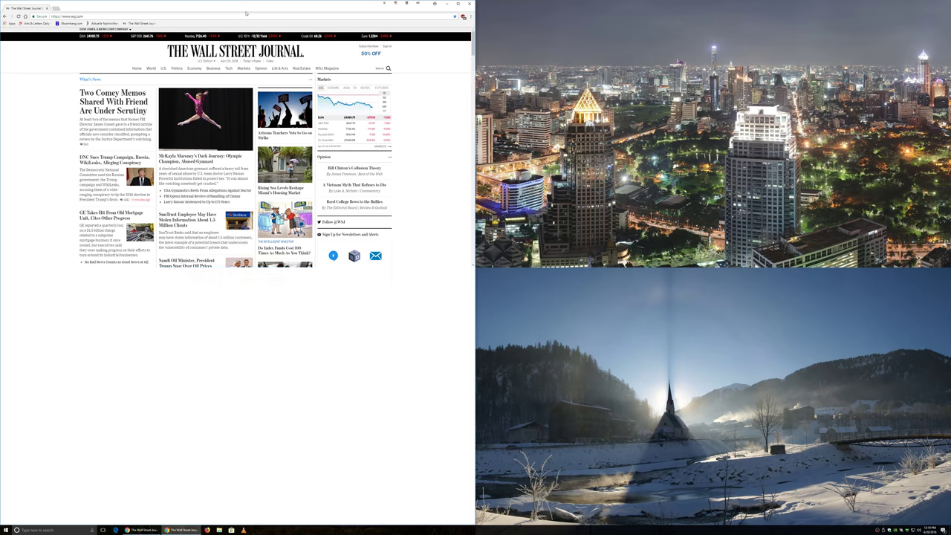
key(super+Up)
key(super+Right)
key(super+Down)
key(super+Up)
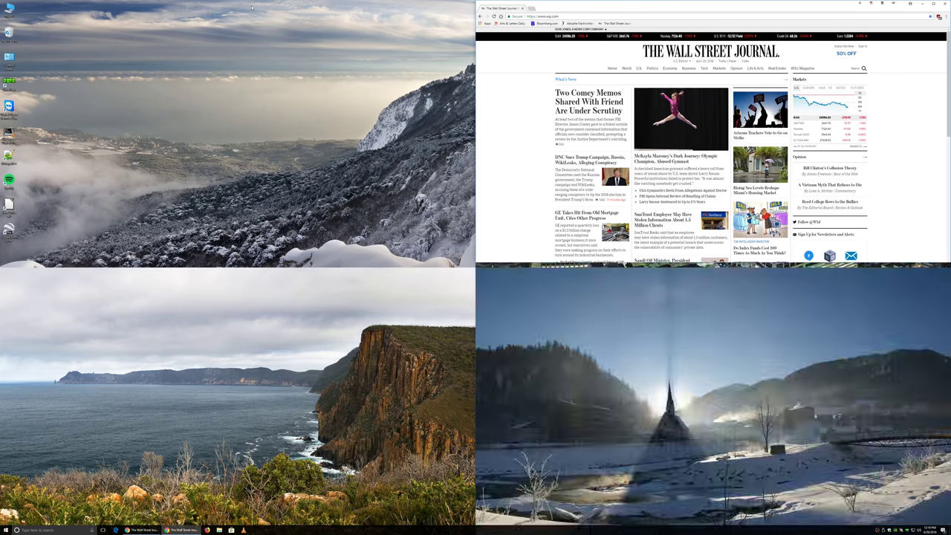
key(super+Down)
key(super+Down)
key(super+Up)
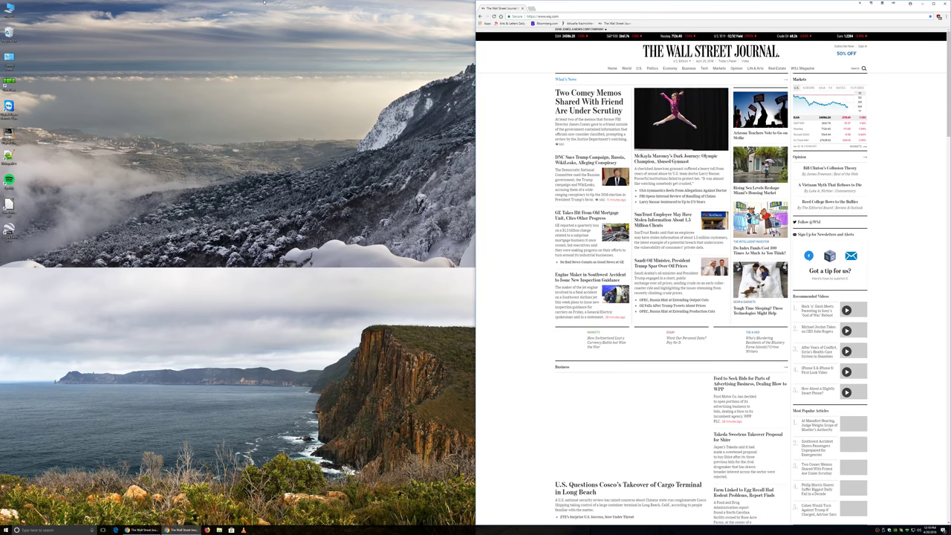
key(super+Left)
key(super+Up)
key(super+Down)
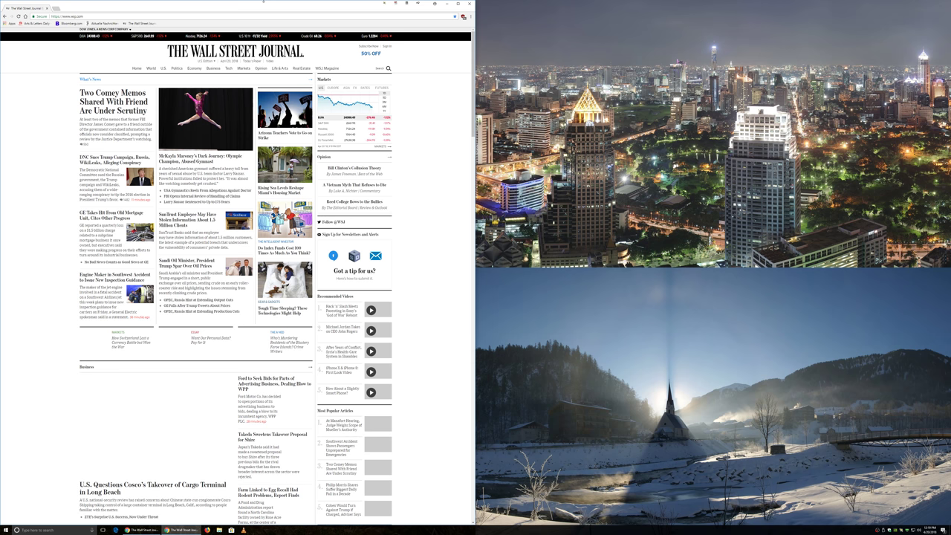
key(super+Right)
key(super+Up)
key(super+Left)
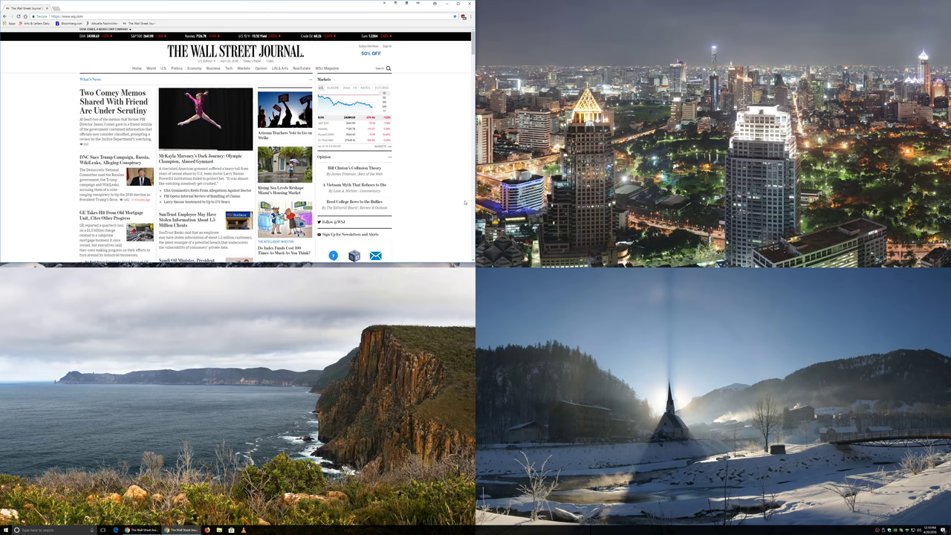
Step: Open new Chrome windows and snap them into the top-right, bottom-right and bottom-left quadrants
key(ctrl+n)
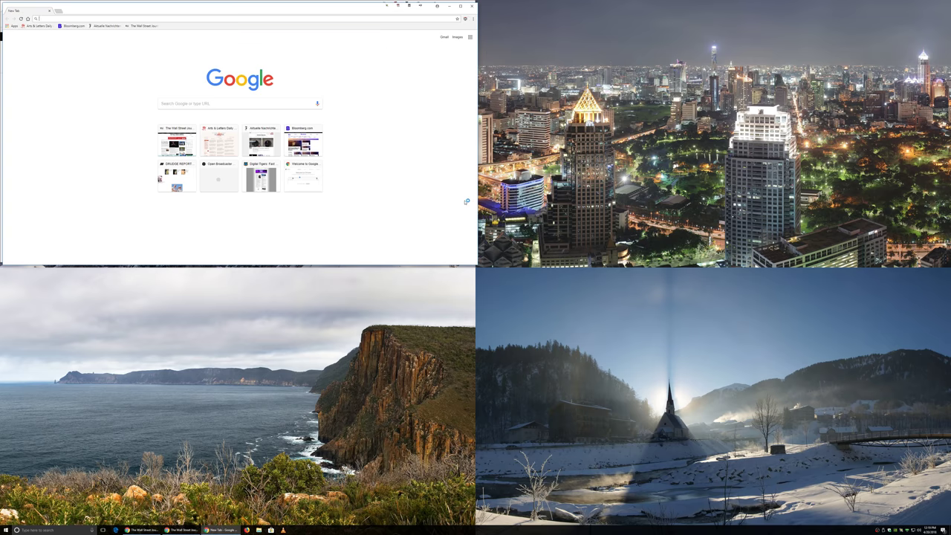
key(ctrl+n)
key(ctrl+n)
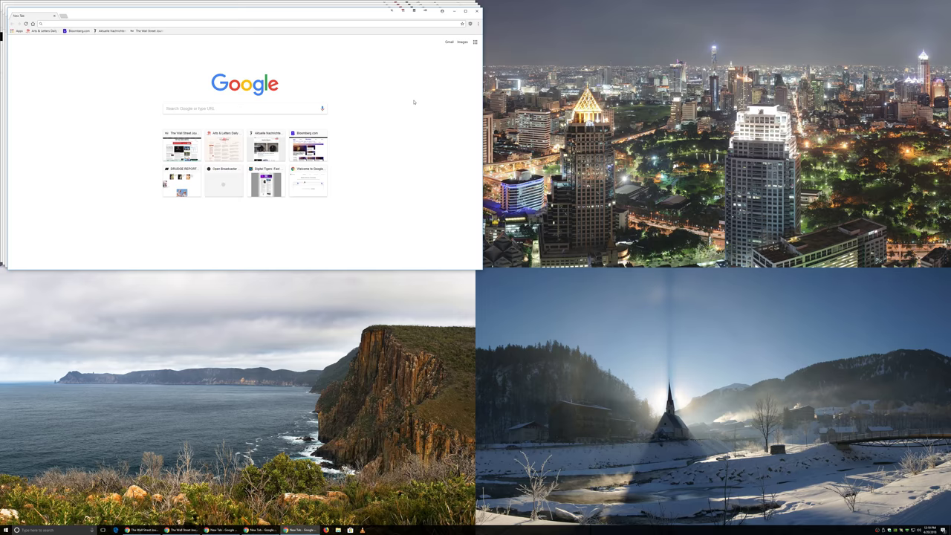
key(super+Right)
key(super+Down)
click(367, 54)
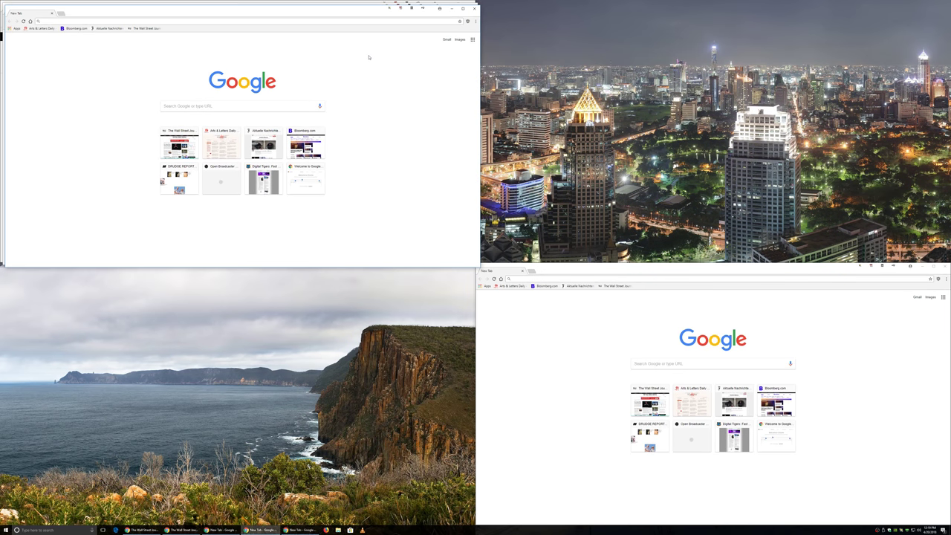
key(super+Right)
key(super+Up)
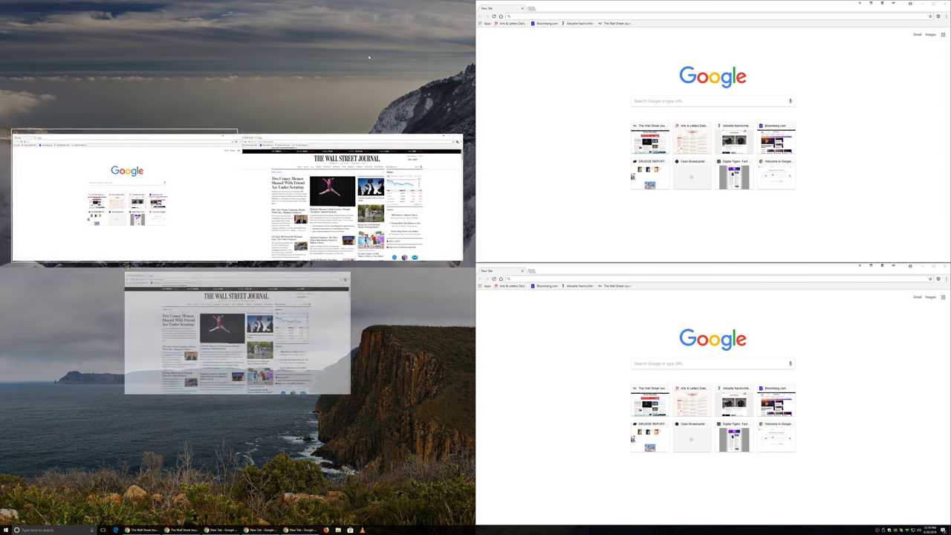
click(183, 196)
key(super+Down)
click(183, 196)
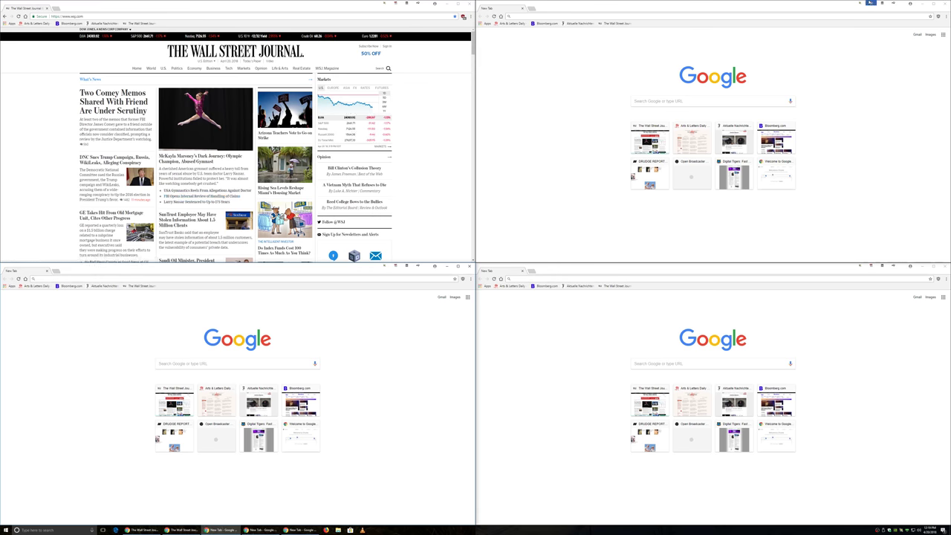
Step: Load Bloomberg, the FAZ news page and Arts & Letters Daily from bookmarks, then focus WSJ
click(546, 23)
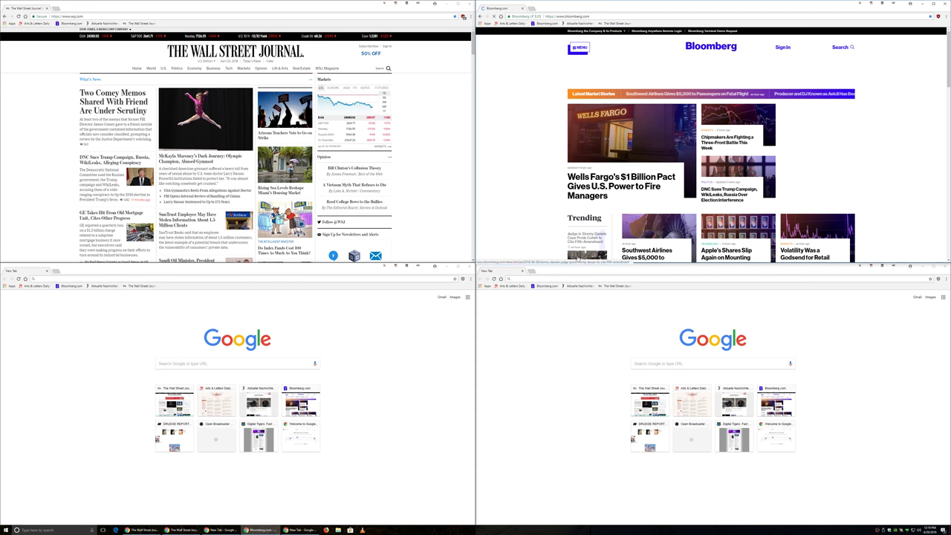
click(578, 285)
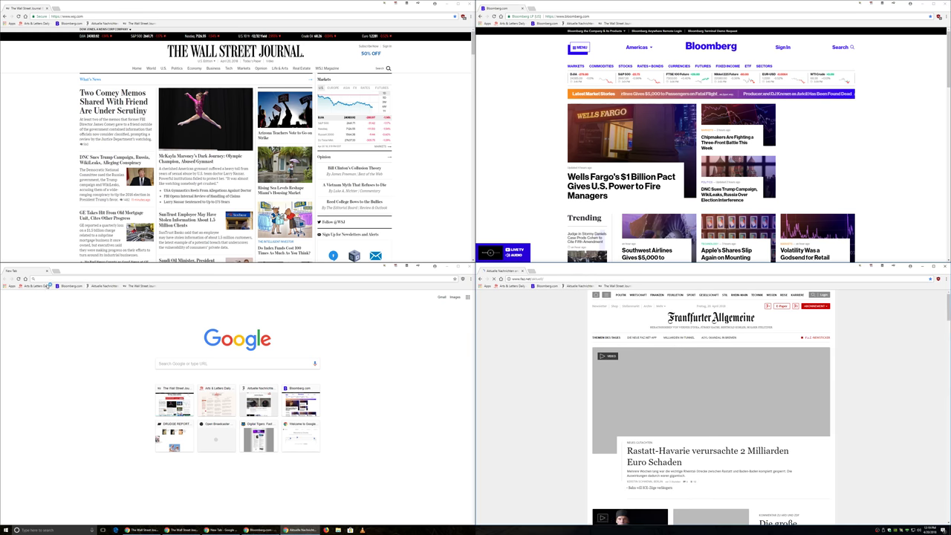
click(42, 286)
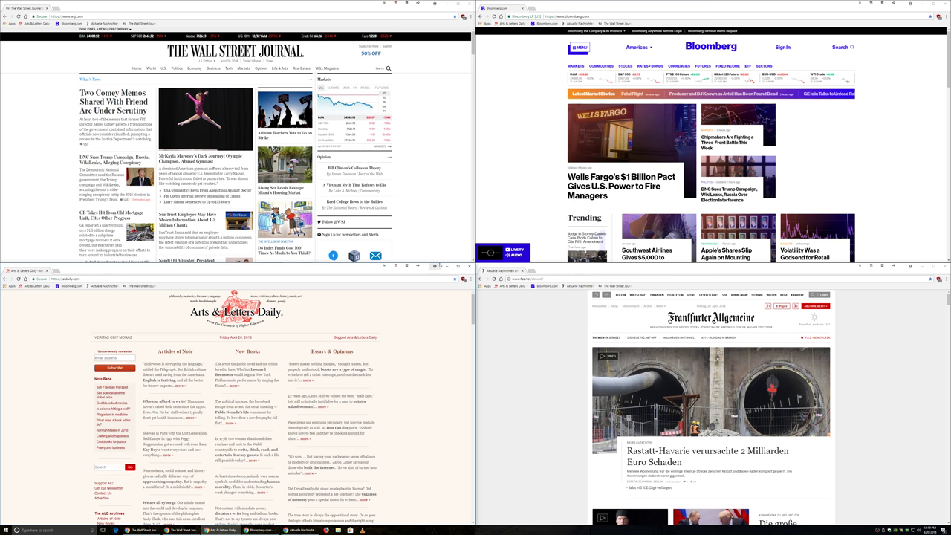
click(420, 148)
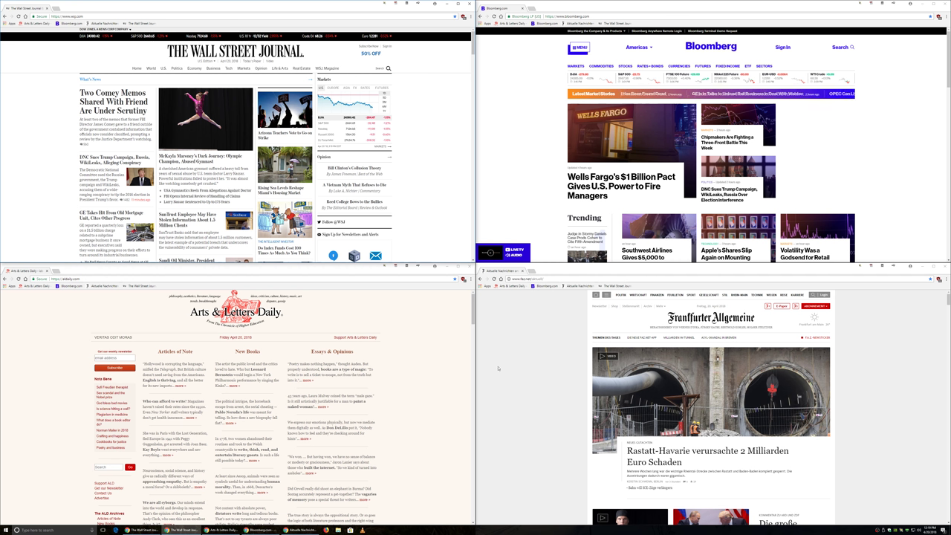
click(440, 370)
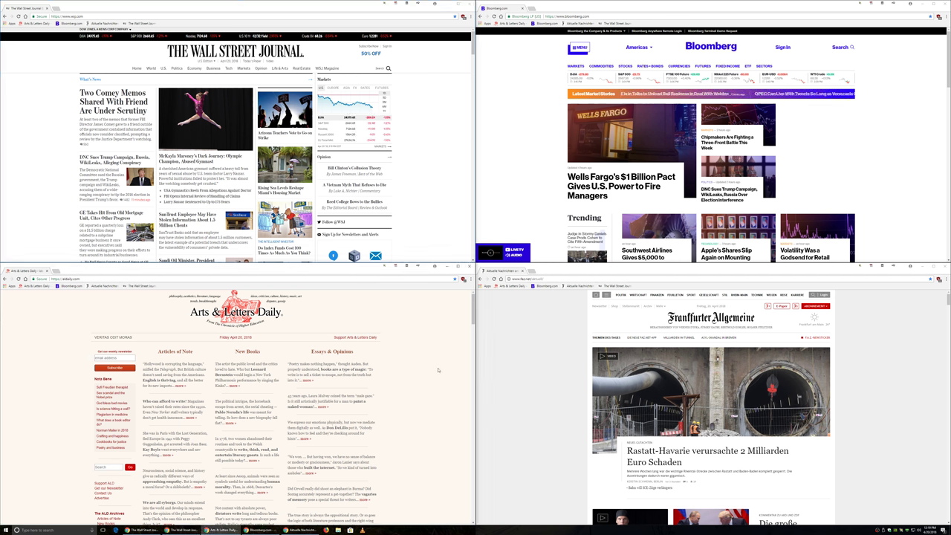
scroll(438, 369, up, 2)
scroll(439, 370, up, 2)
scroll(441, 369, down, 5)
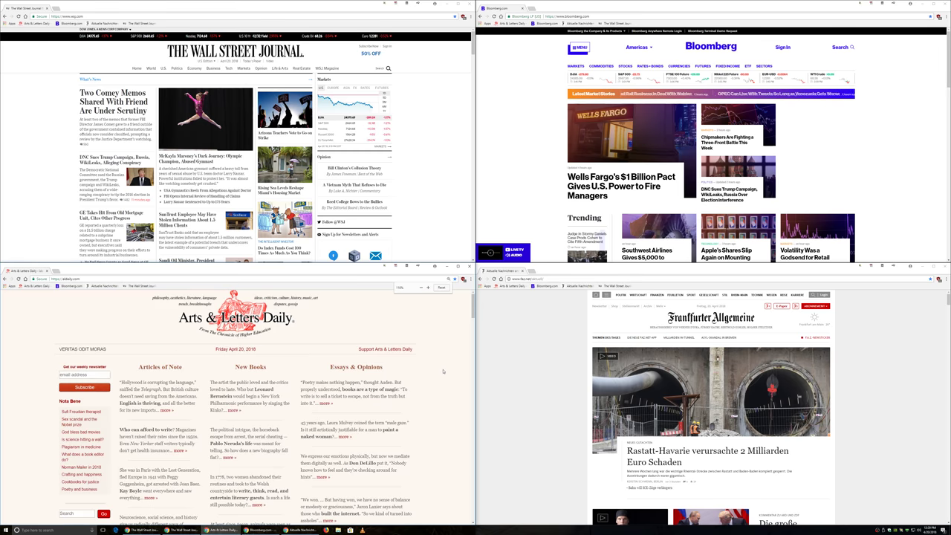
scroll(443, 371, up, 1)
scroll(443, 370, up, 1)
scroll(442, 371, up, 1)
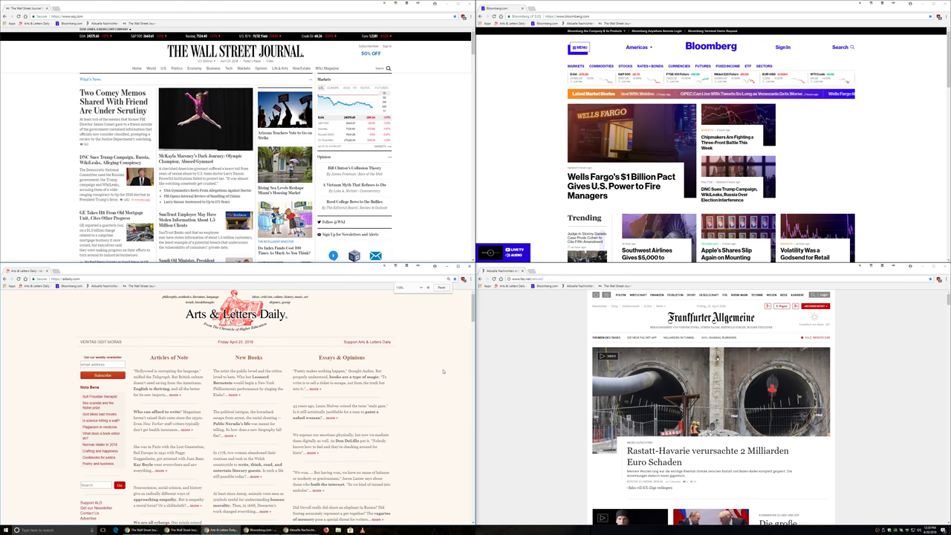
scroll(443, 370, down, 1)
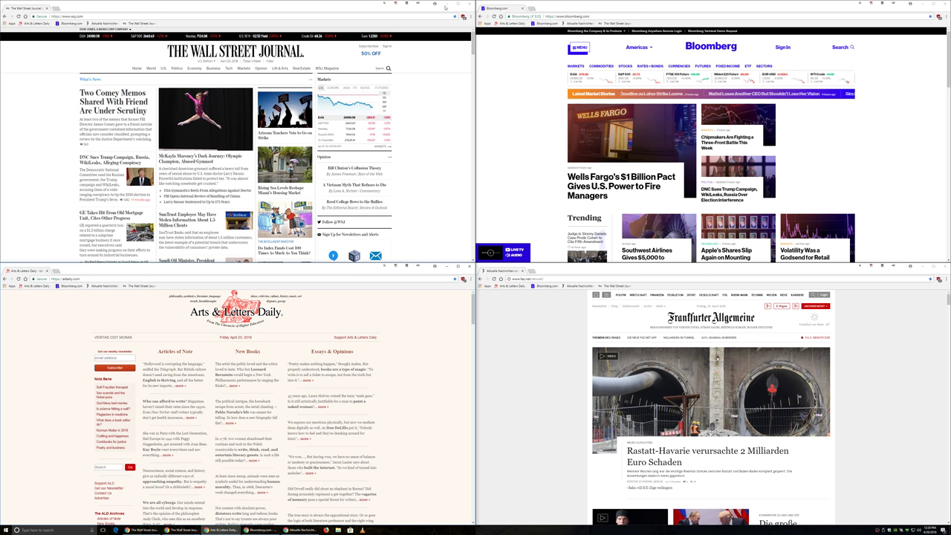
Step: Minimize WSJ and open Monitor Configuration's Splits and Padding settings for monitor 1
click(445, 6)
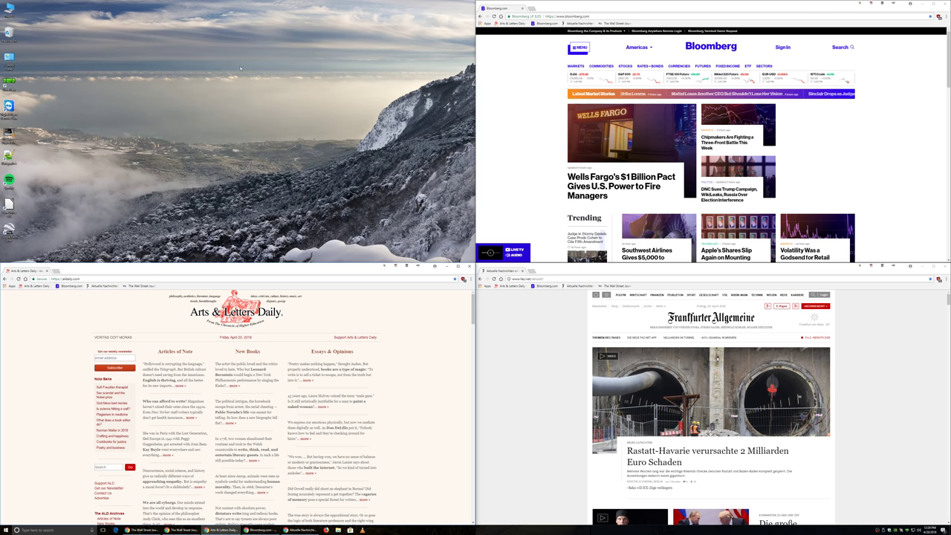
right_click(184, 54)
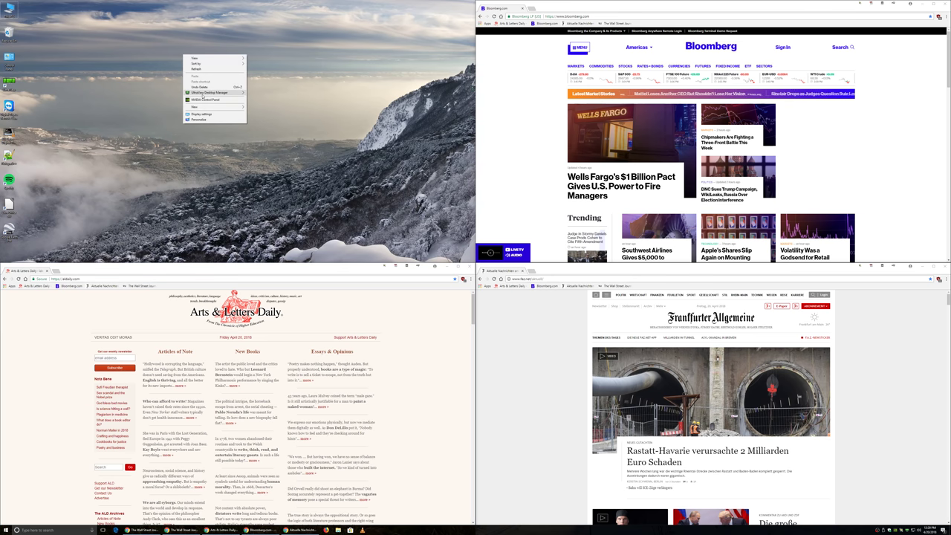
click(257, 94)
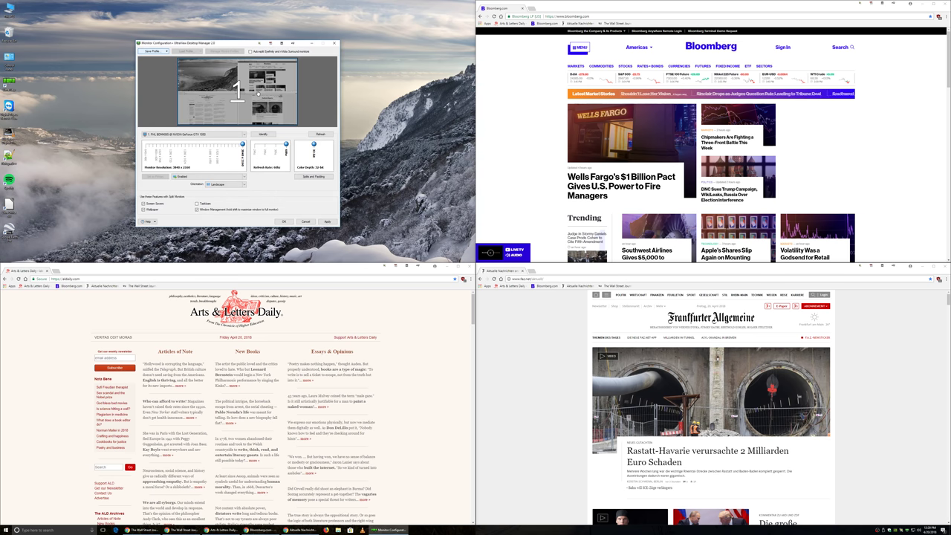
click(306, 177)
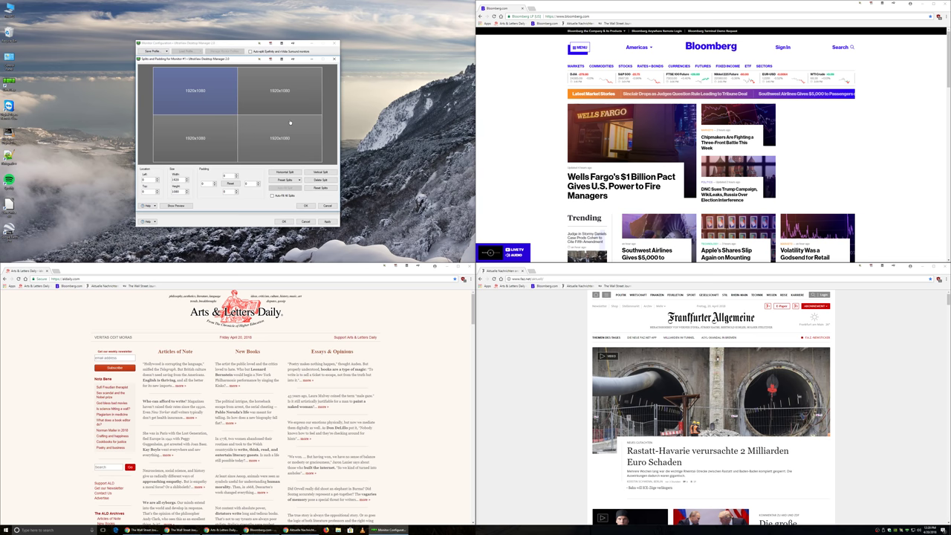
Step: Clear the four-way split layout and choose the three-column 3x1 preset
click(317, 188)
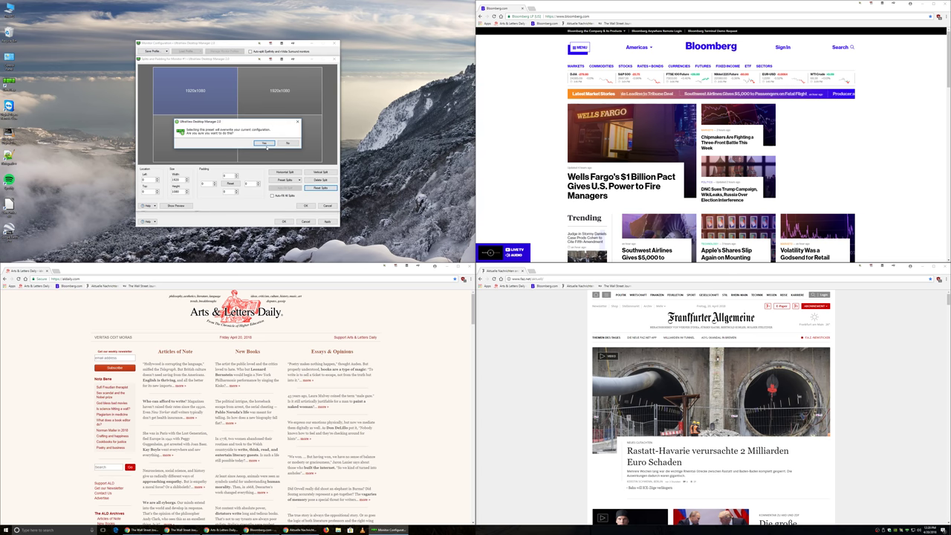
click(266, 144)
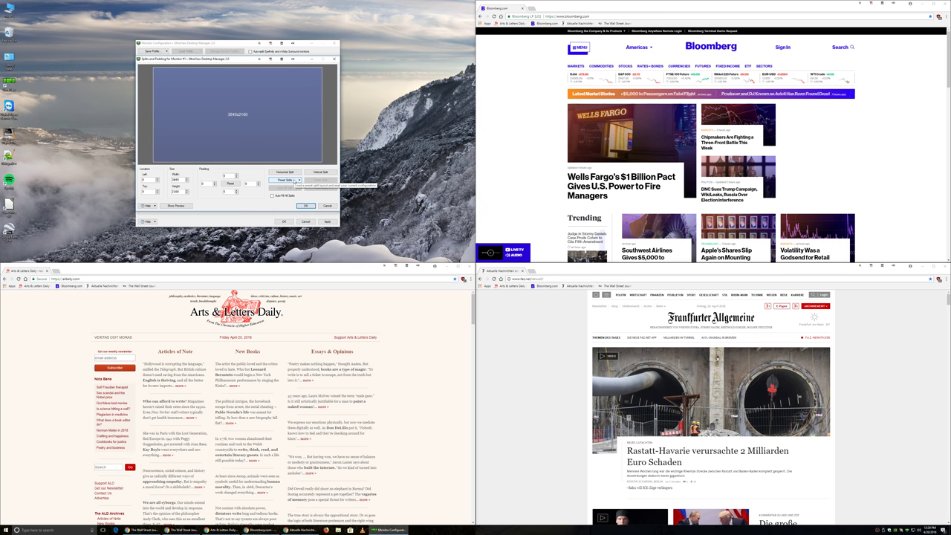
click(295, 180)
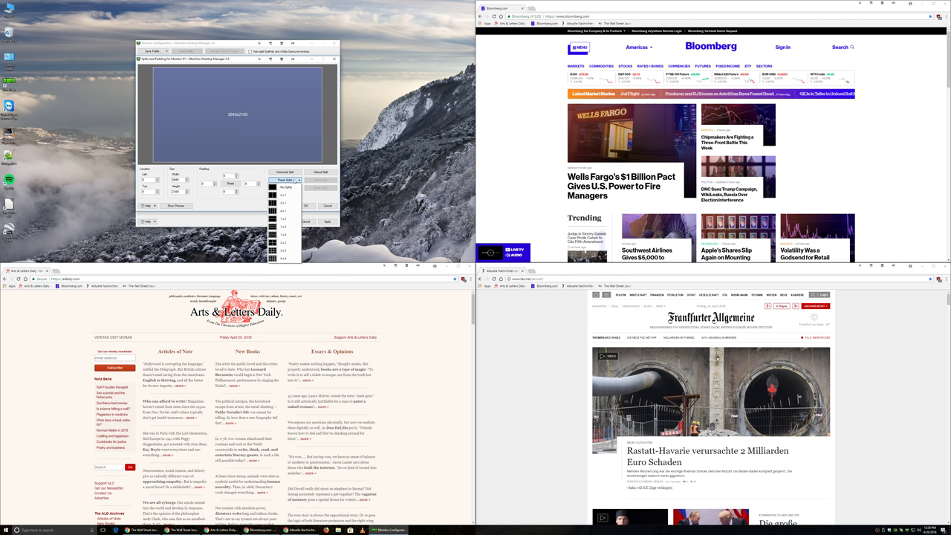
click(286, 203)
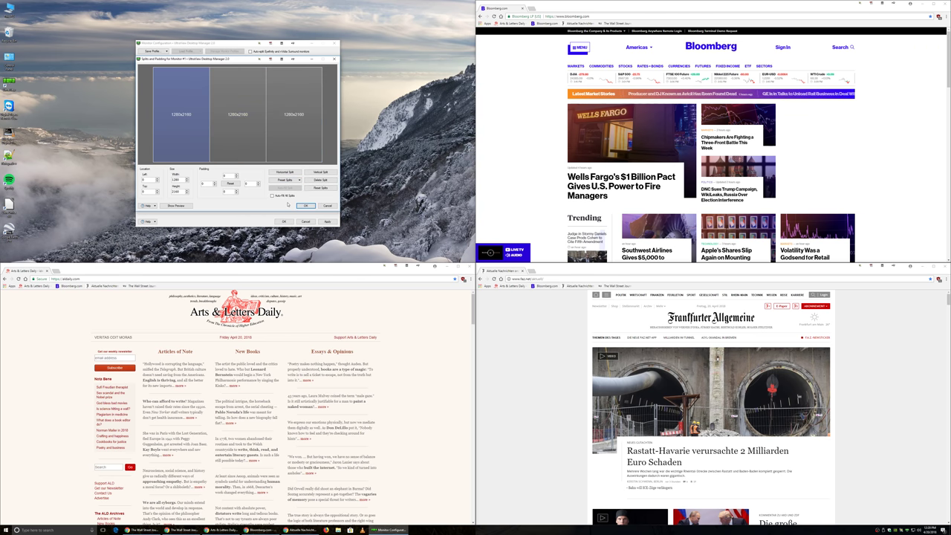
Step: Vertically split each of the three full-height columns into stacked halves and confirm with OK
click(237, 99)
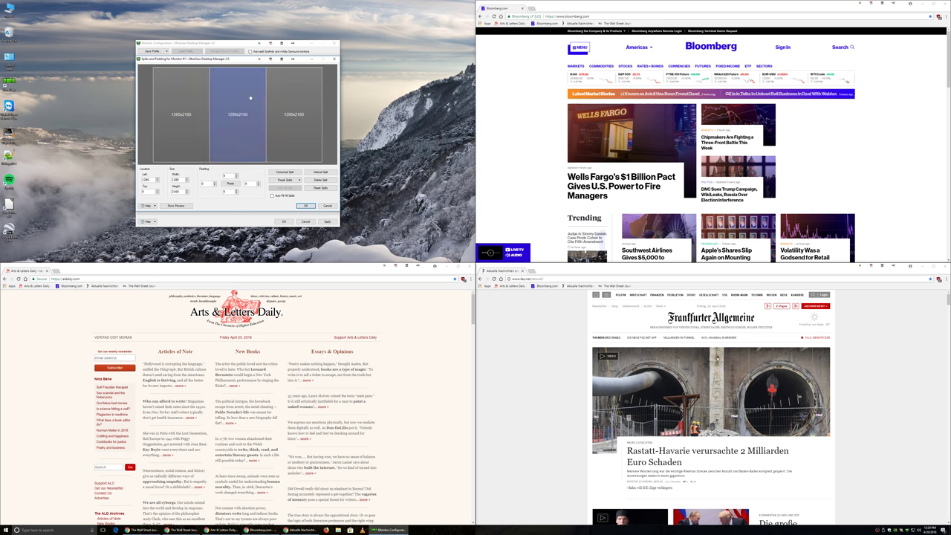
click(293, 98)
click(202, 96)
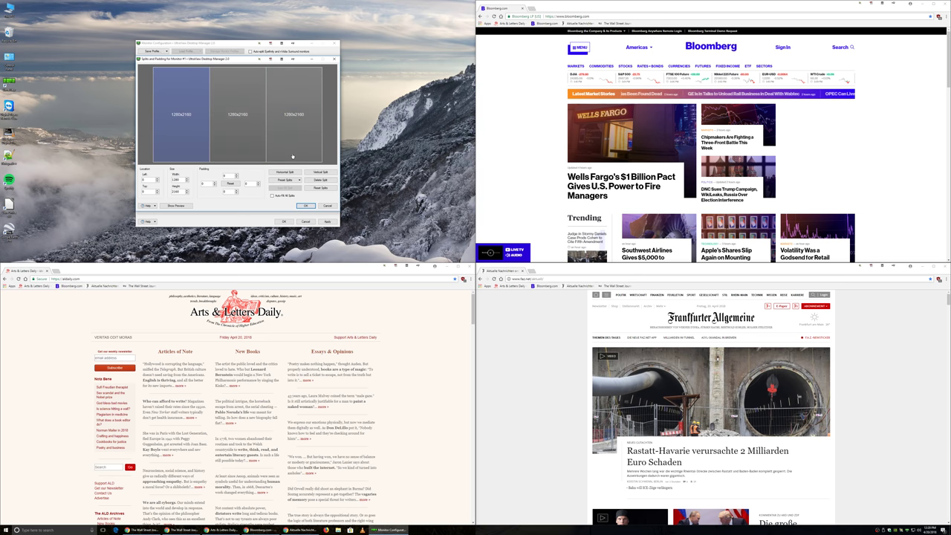
click(319, 172)
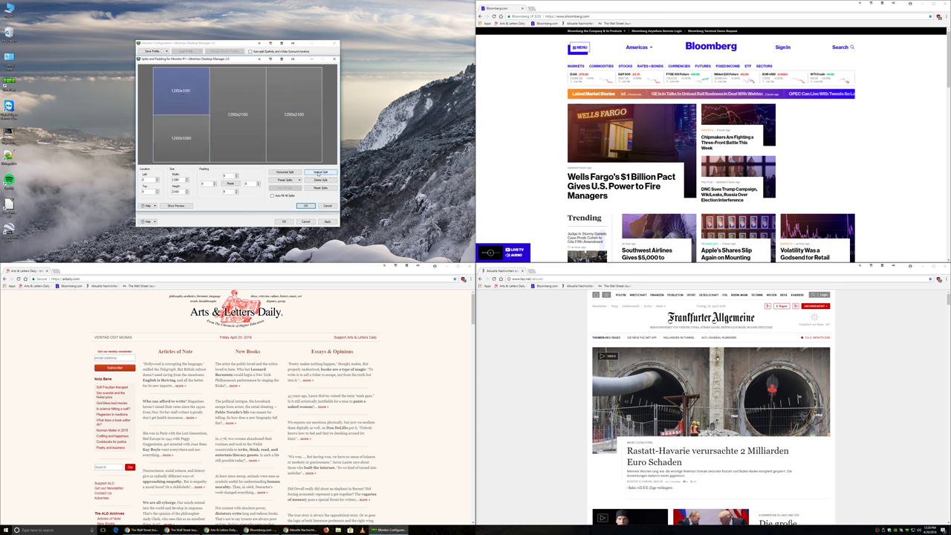
click(258, 134)
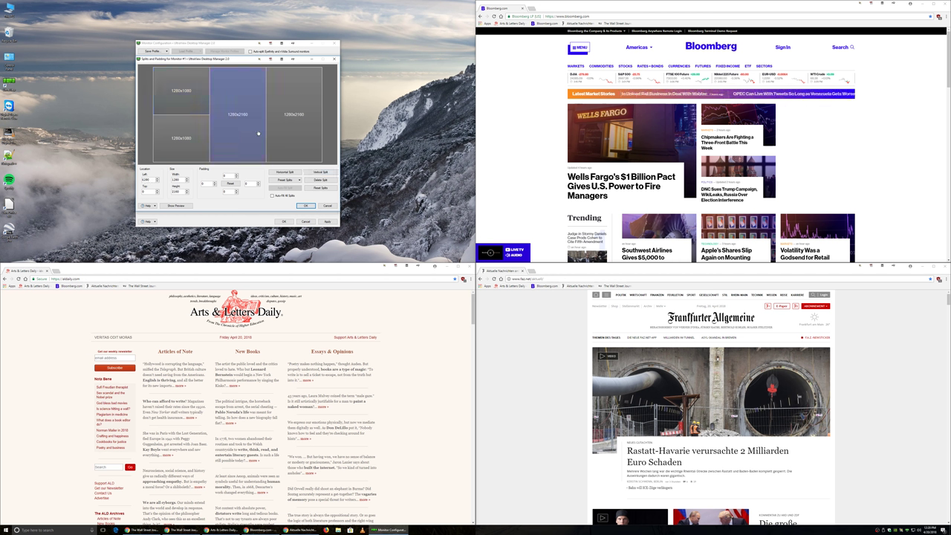
click(319, 173)
click(303, 120)
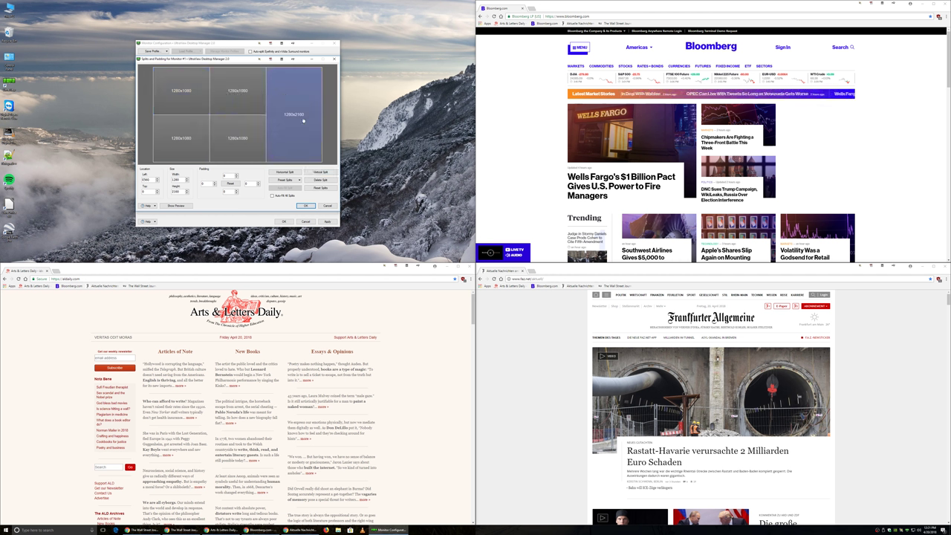
click(319, 172)
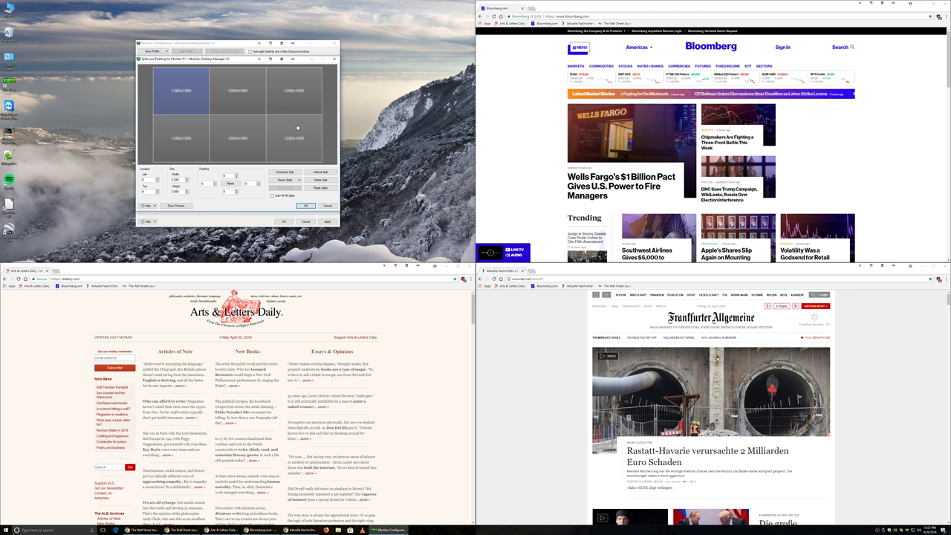
click(306, 206)
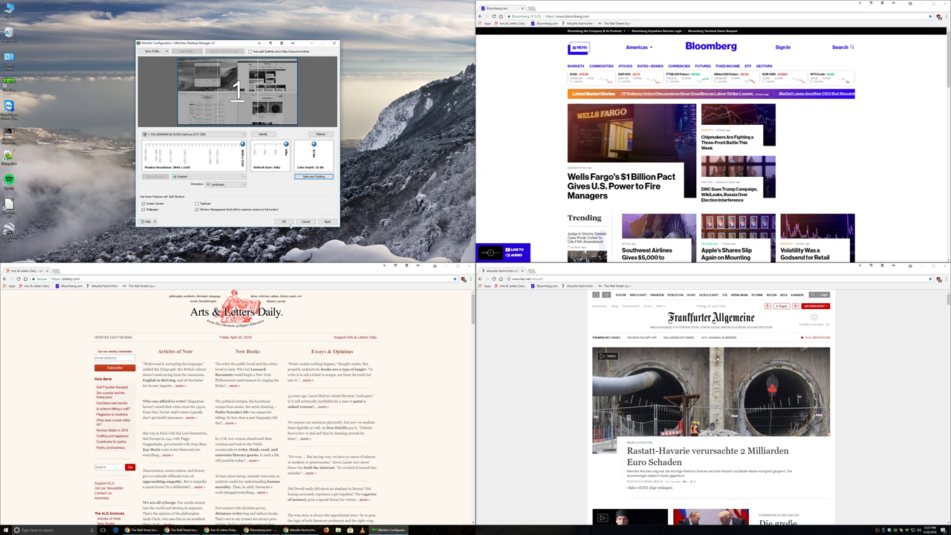
Step: Apply the six-split configuration and place the WSJ window into the top-left tile
click(326, 221)
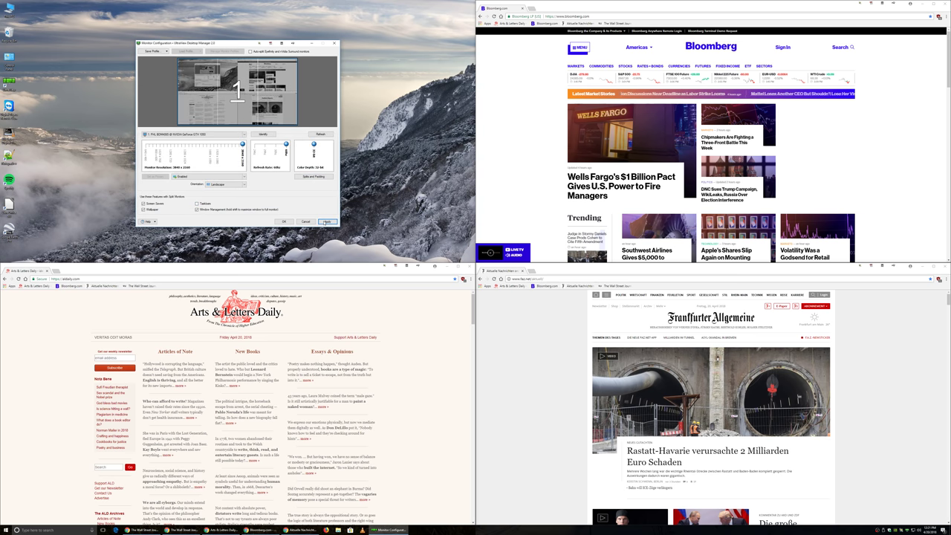
click(284, 221)
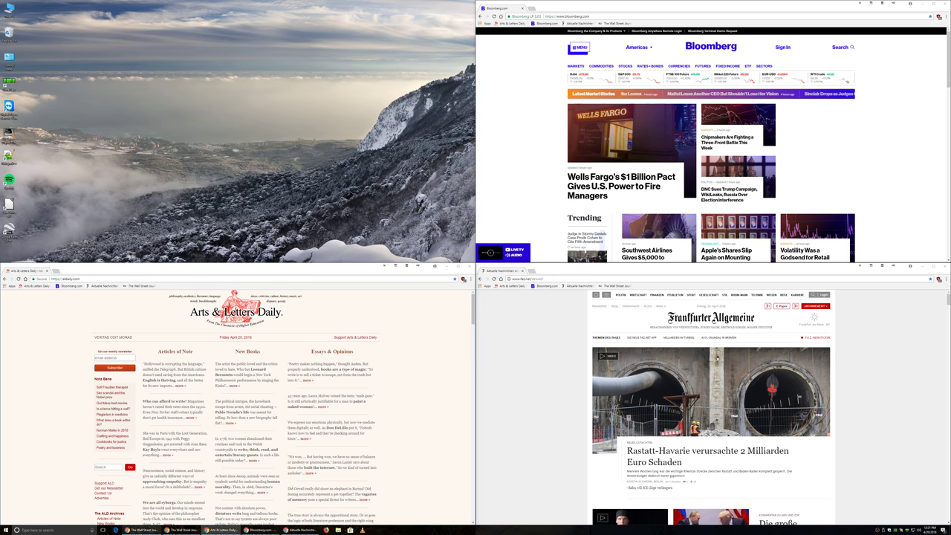
click(141, 530)
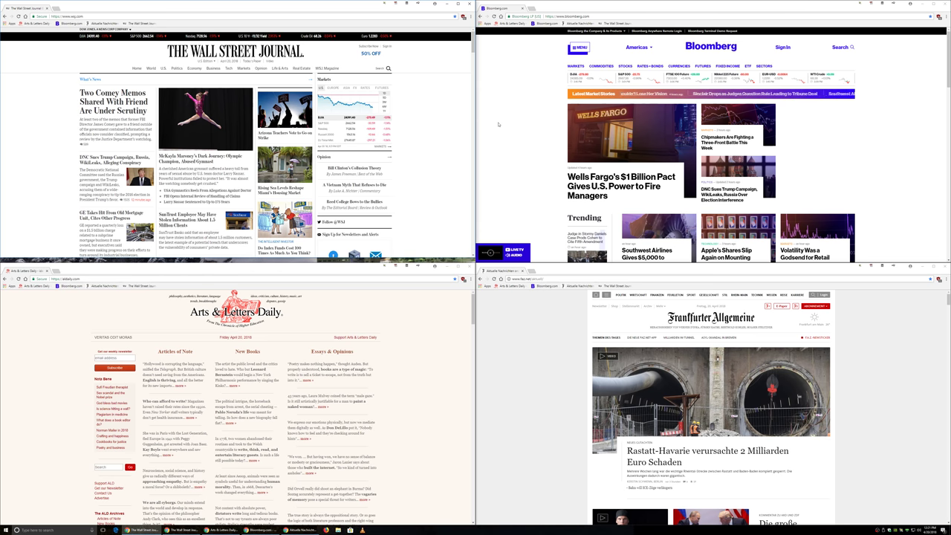
click(417, 9)
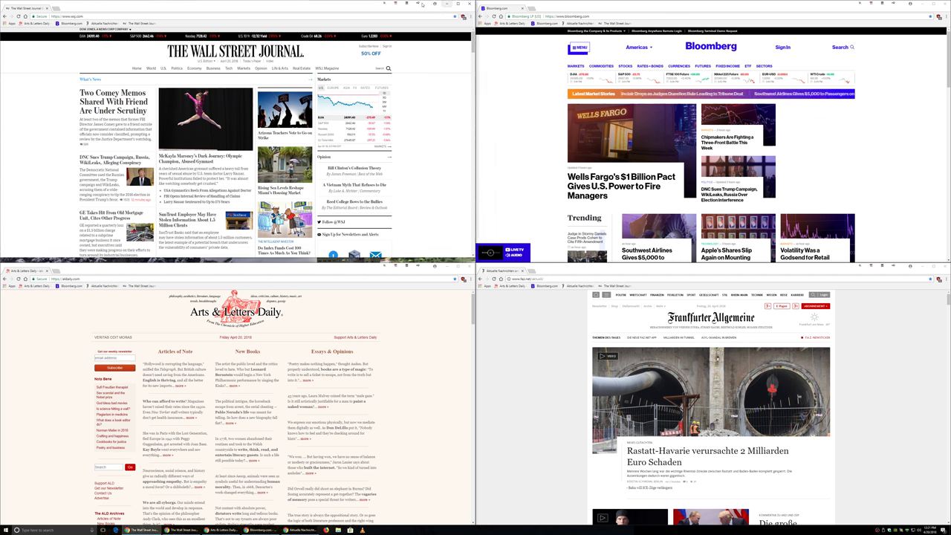
drag(435, 8, 355, 10)
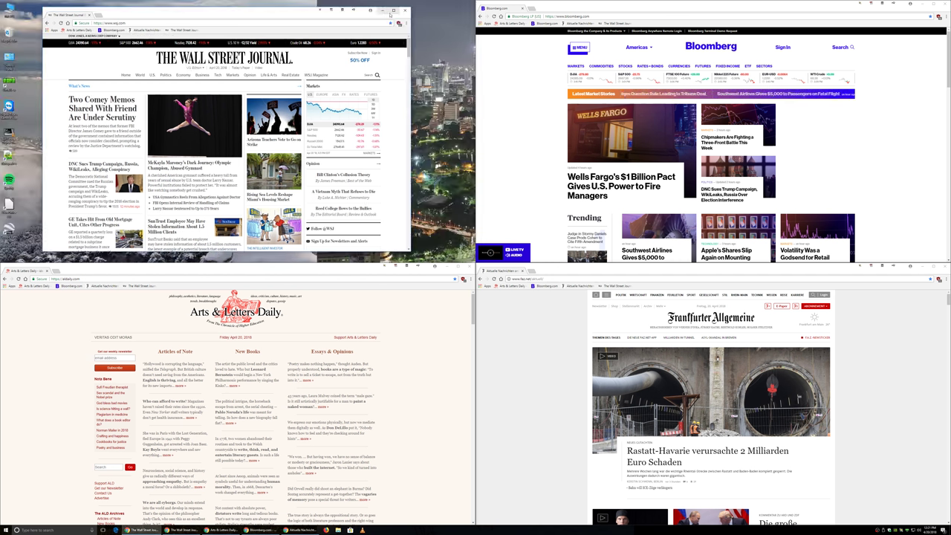
click(369, 10)
click(365, 15)
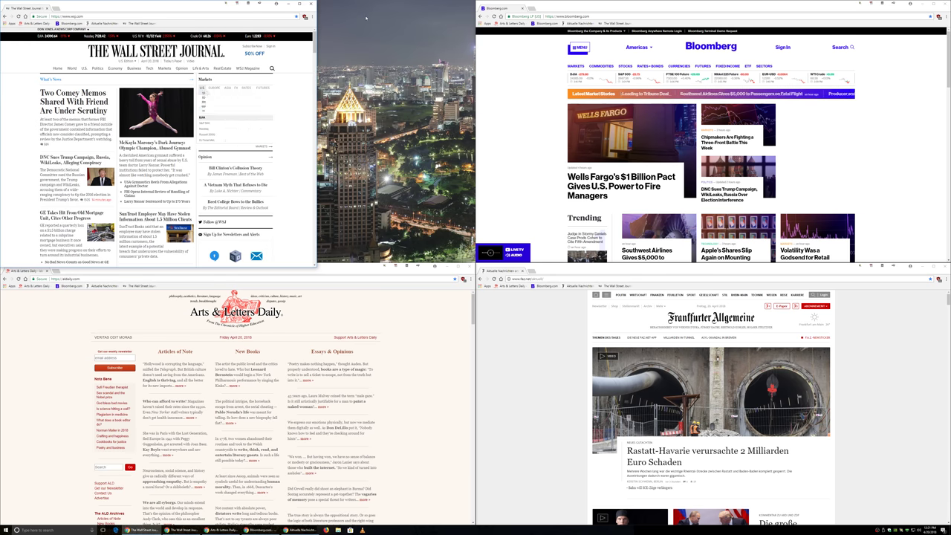
Step: Drag Arts & Letters Daily to bottom-left, Bloomberg to top-middle and FAZ to bottom-middle tiles
click(365, 270)
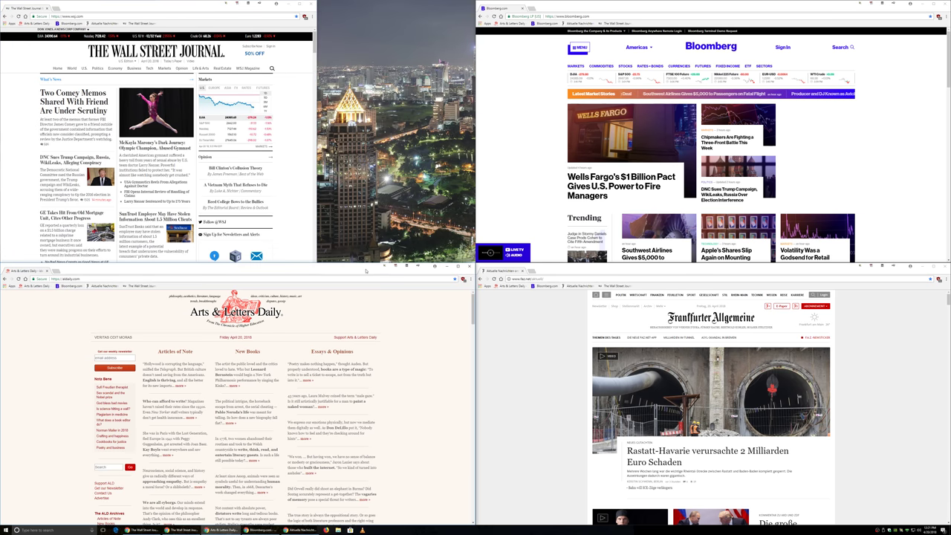
drag(354, 266, 341, 9)
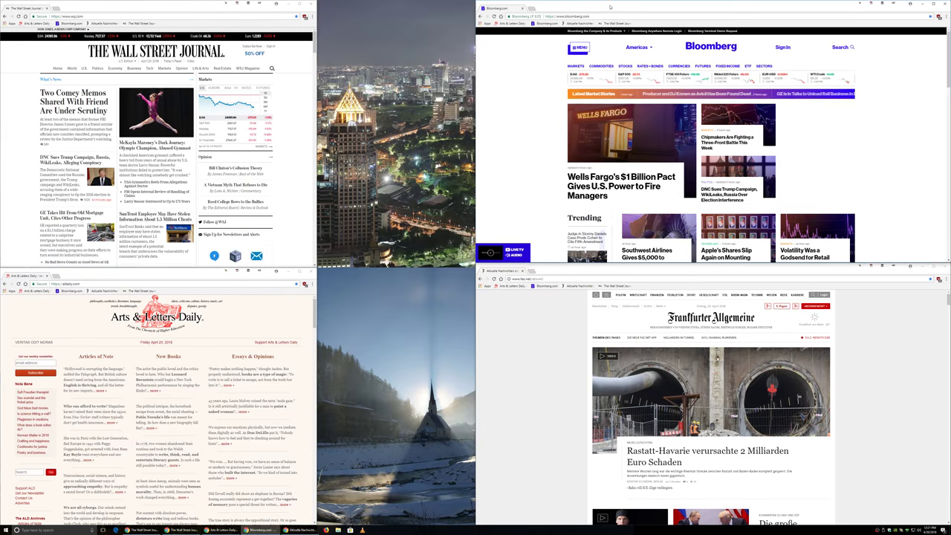
drag(597, 9, 449, 16)
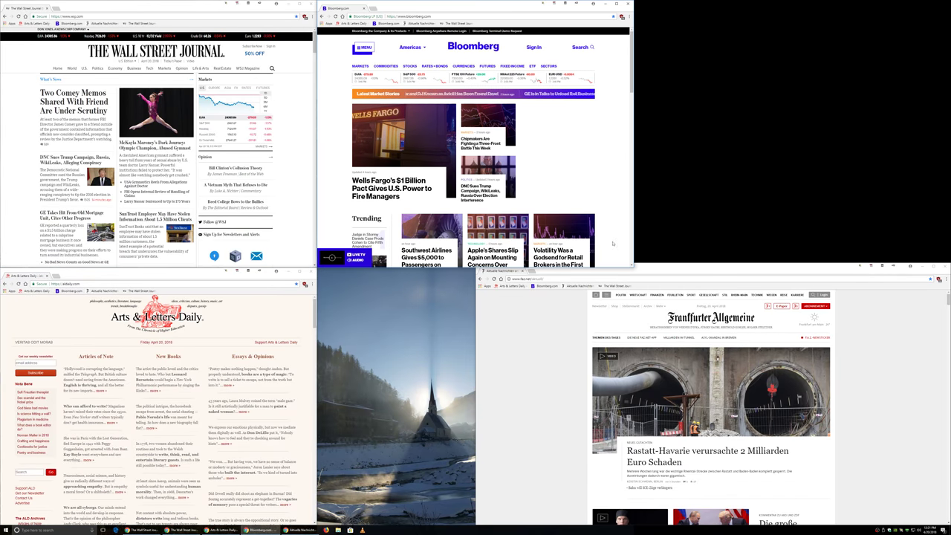
drag(667, 271, 529, 288)
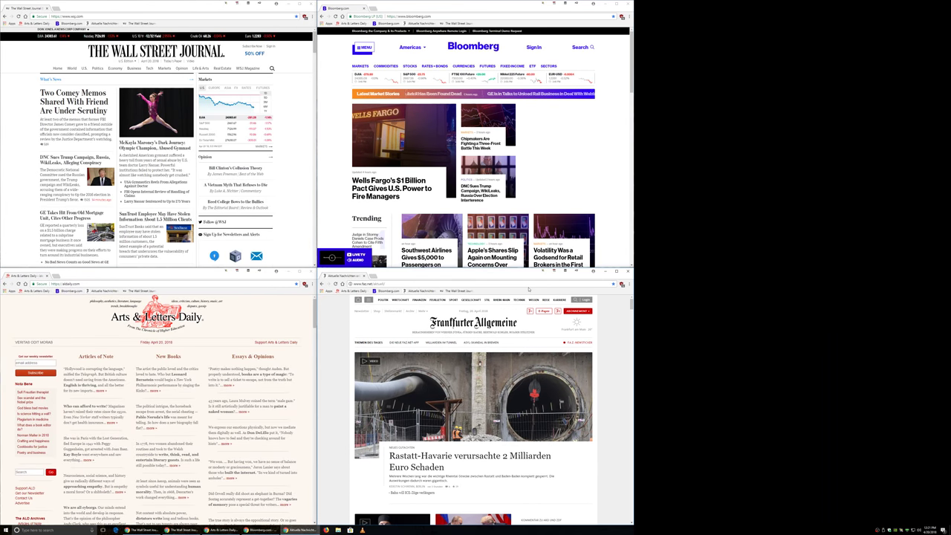
Step: Open two new Chrome windows and drag them into the top-right and bottom-right tiles
click(603, 171)
key(ctrl+n)
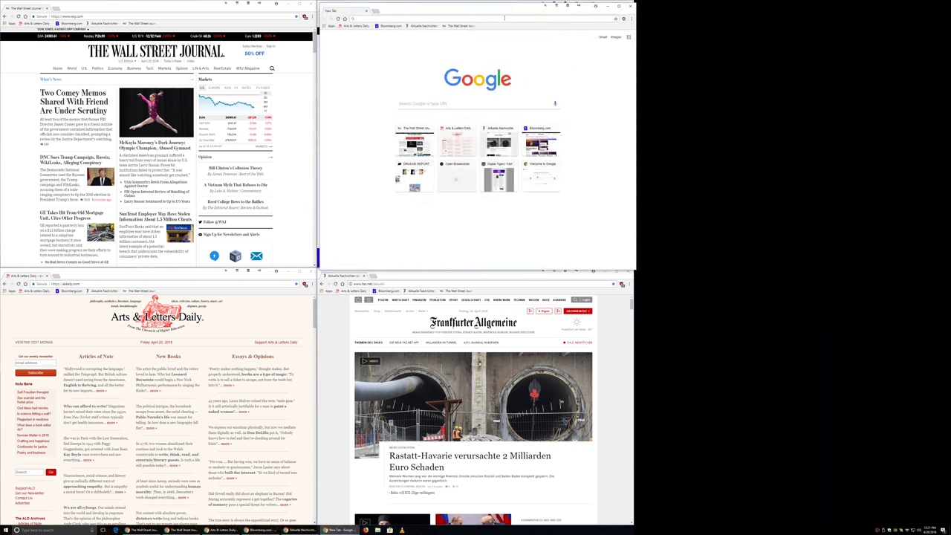
drag(470, 6, 748, 10)
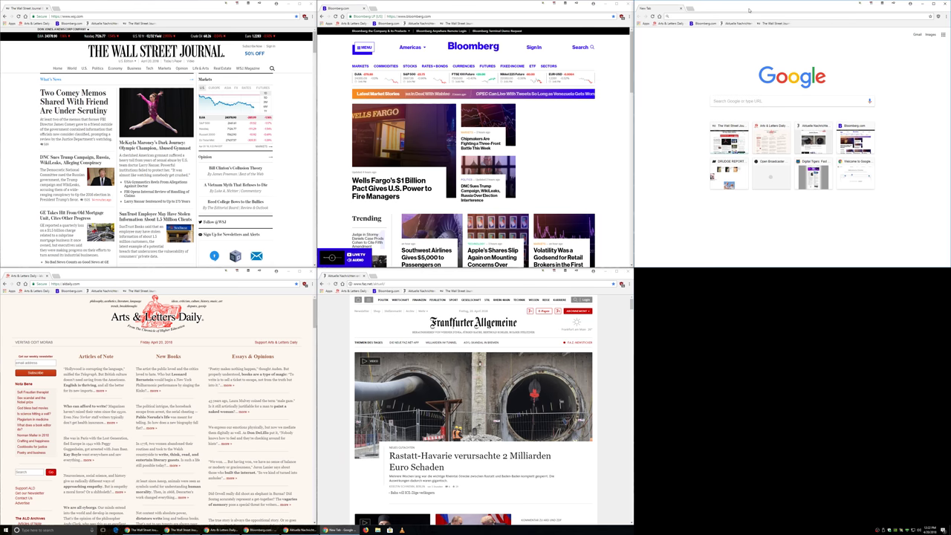
key(ctrl+n)
drag(748, 8, 750, 283)
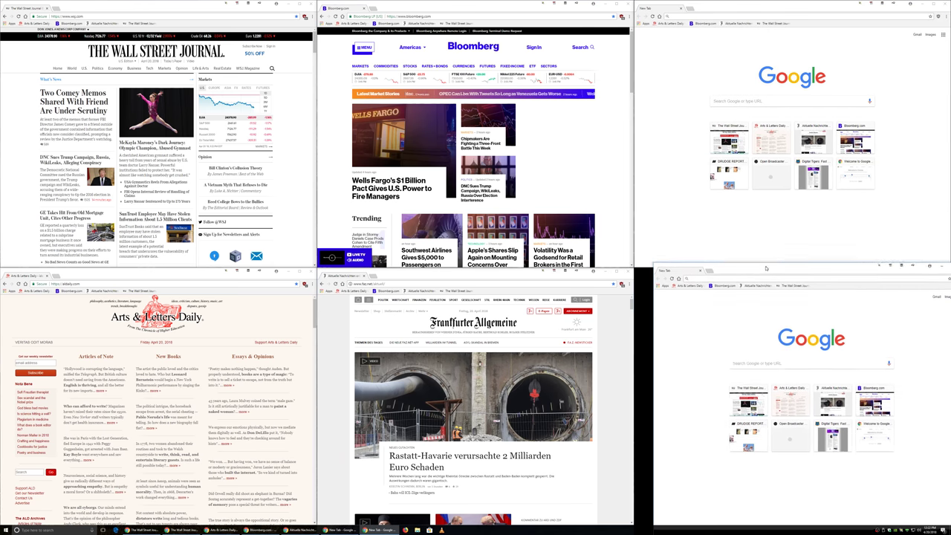
Step: Load digitaltigers.com in the top-right window and finance.google in the bottom-right window
click(778, 15)
text(digitaltig)
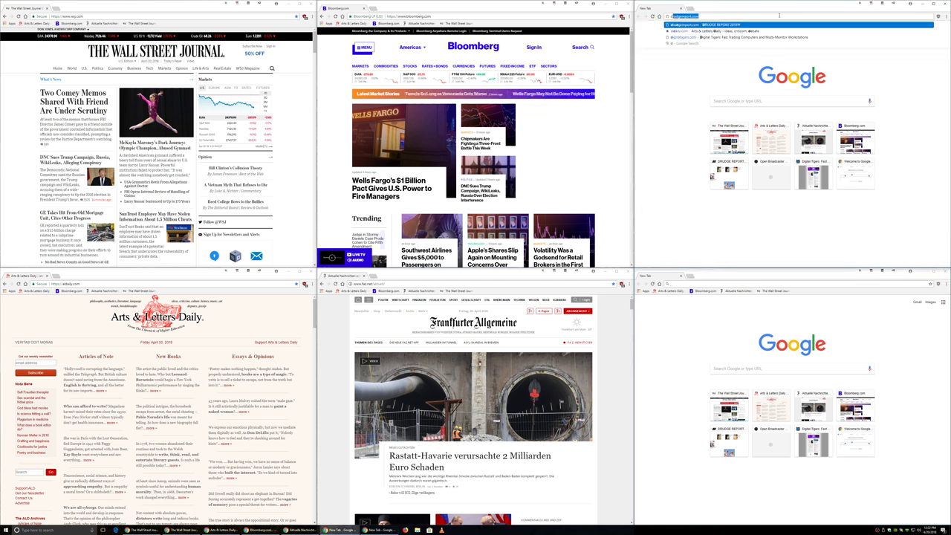
text(er)
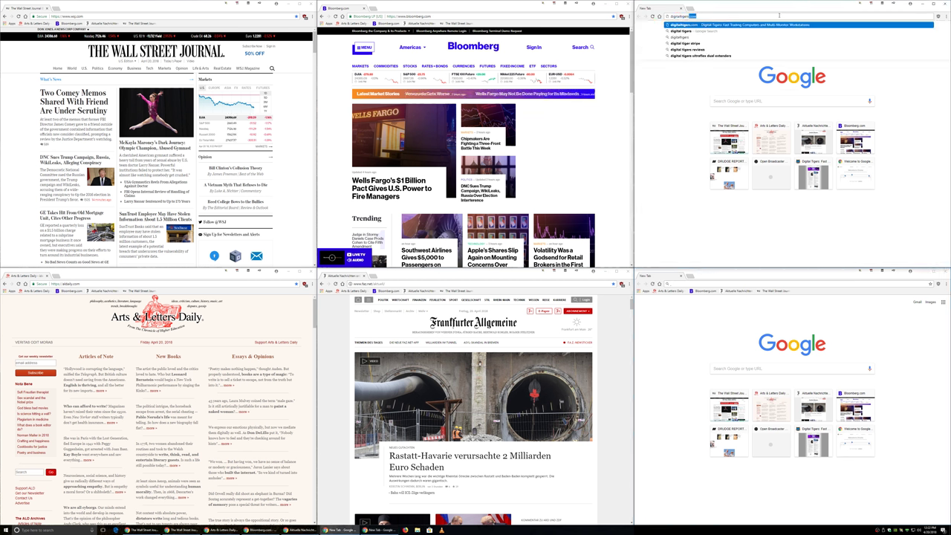
text(s.com)
key(Return)
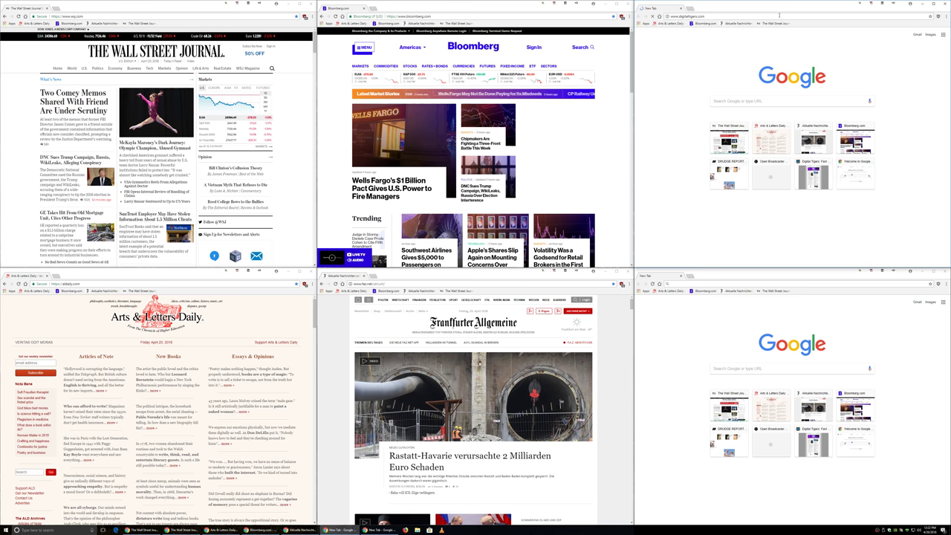
click(730, 283)
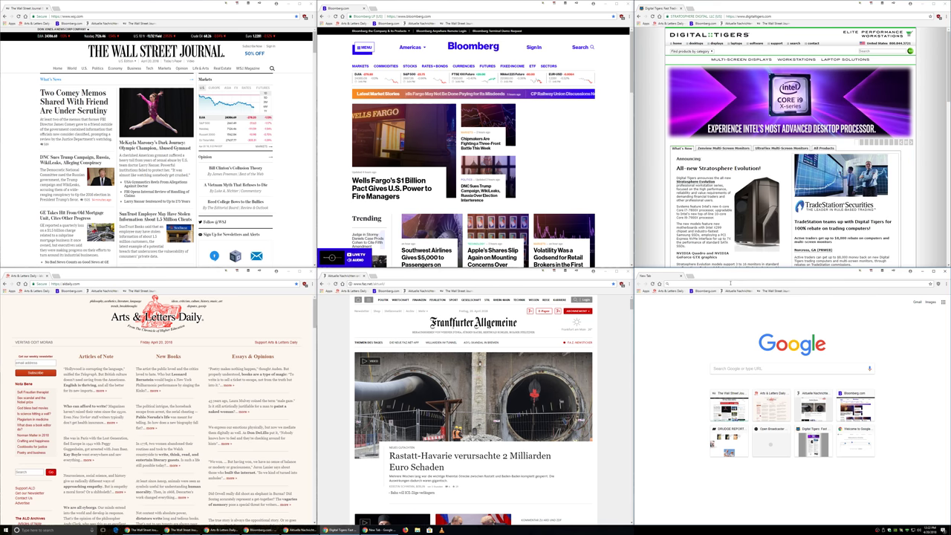
text(finance)
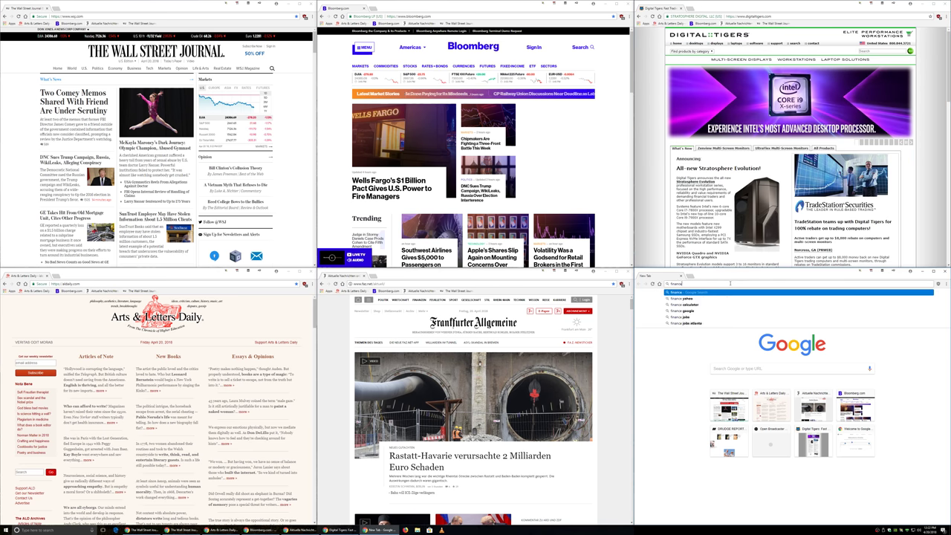
text(.google.co)
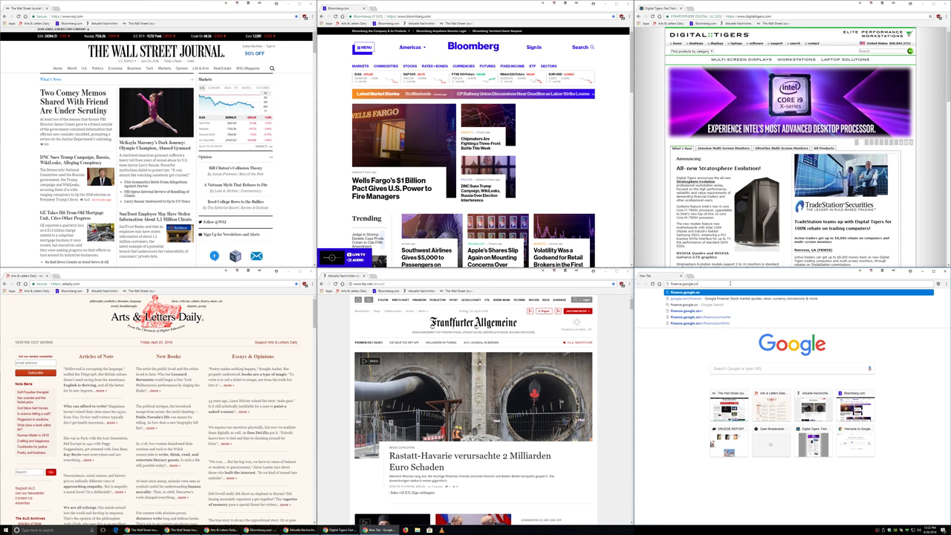
key(Return)
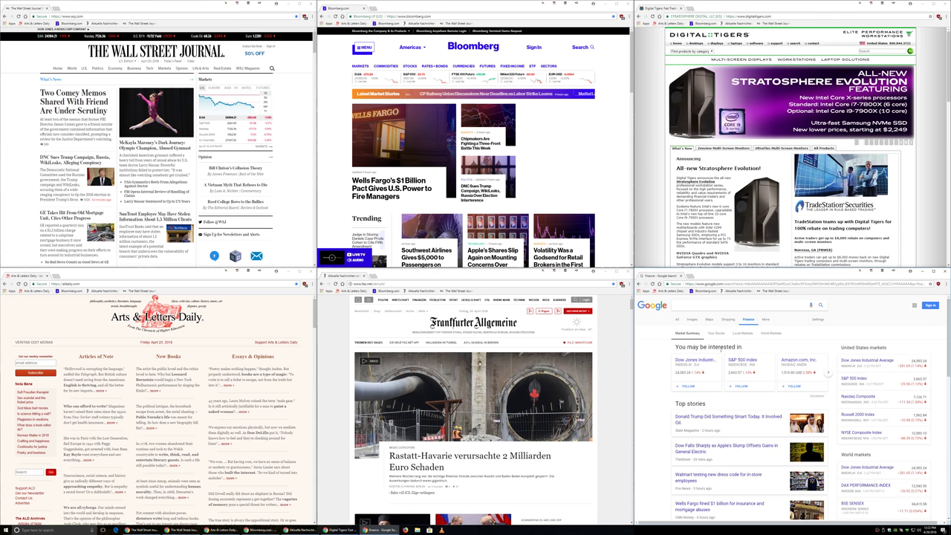
Step: Show Google Finance's Local Markets view, then bring the Digital Tigers window forward
click(738, 333)
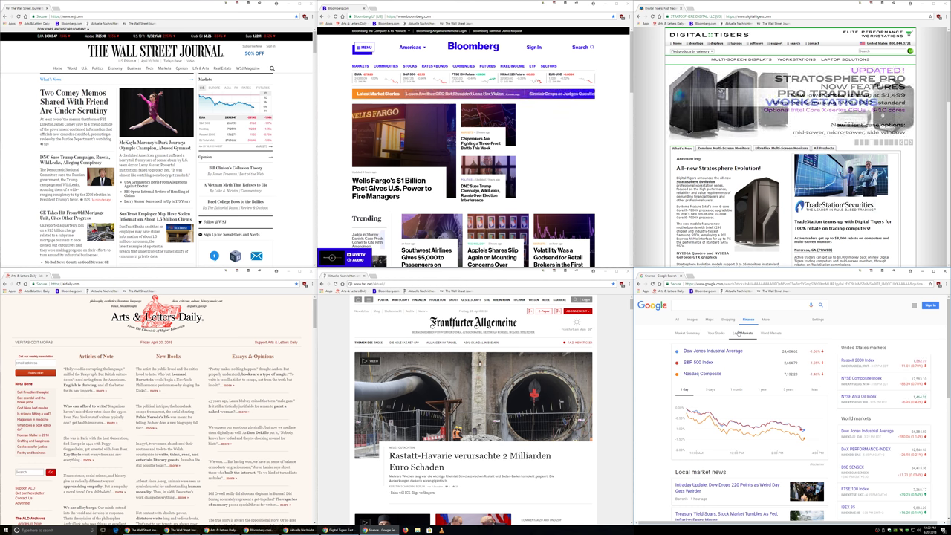
click(613, 345)
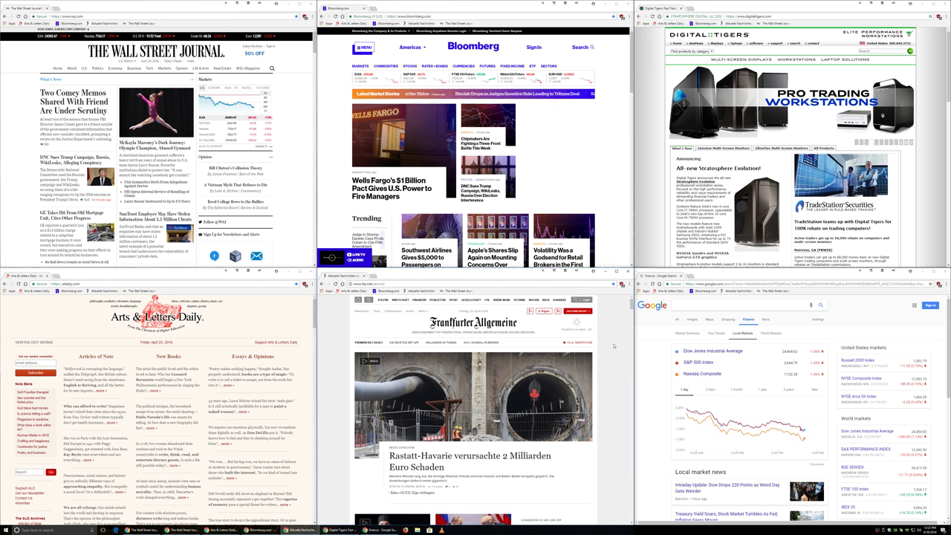
click(646, 201)
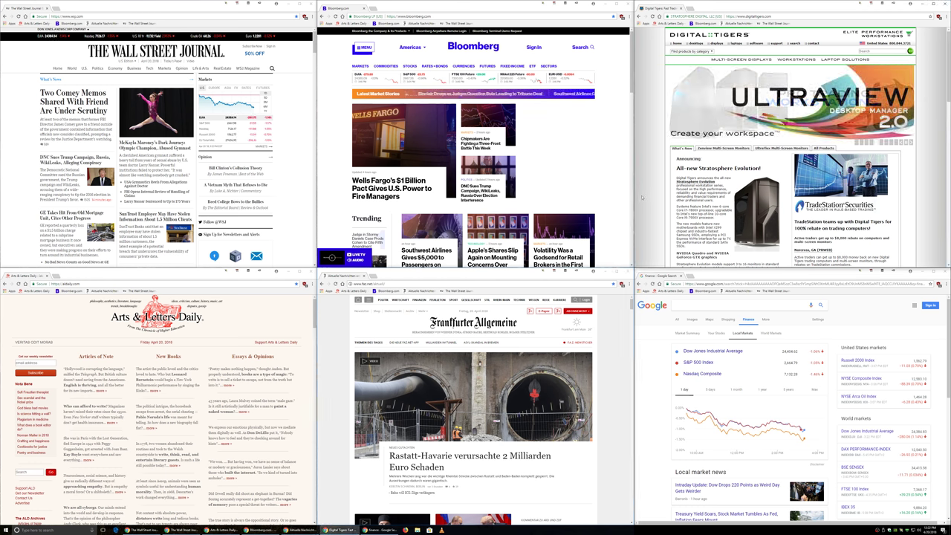